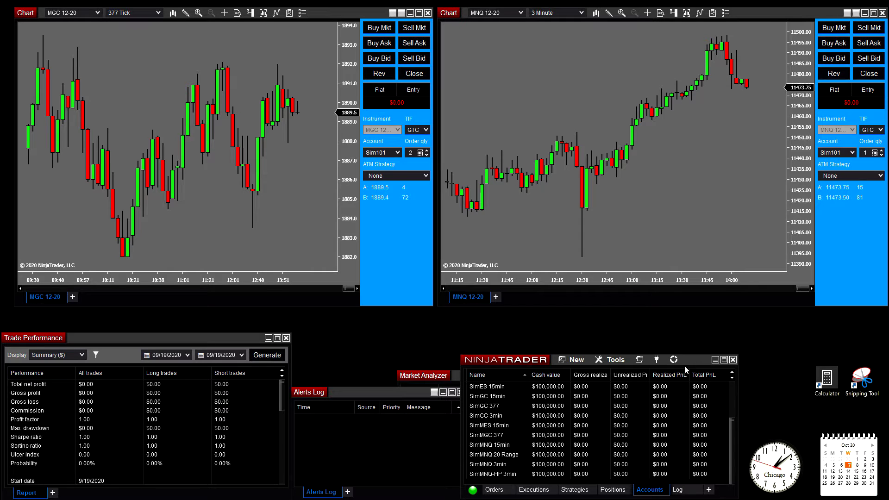
Open the Control Center's Tools menu
click(615, 360)
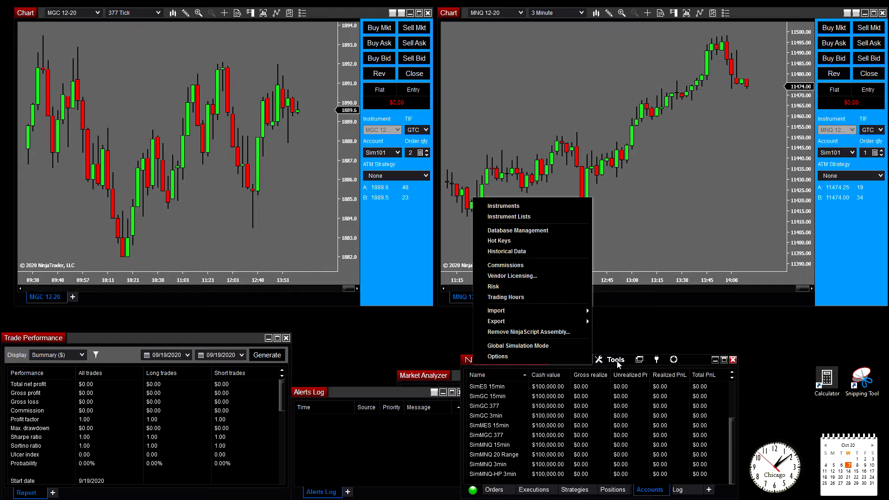
Open the Commissions window, enlarge it, and select the NinjaTrader Brokerage Lifetime template
click(533, 266)
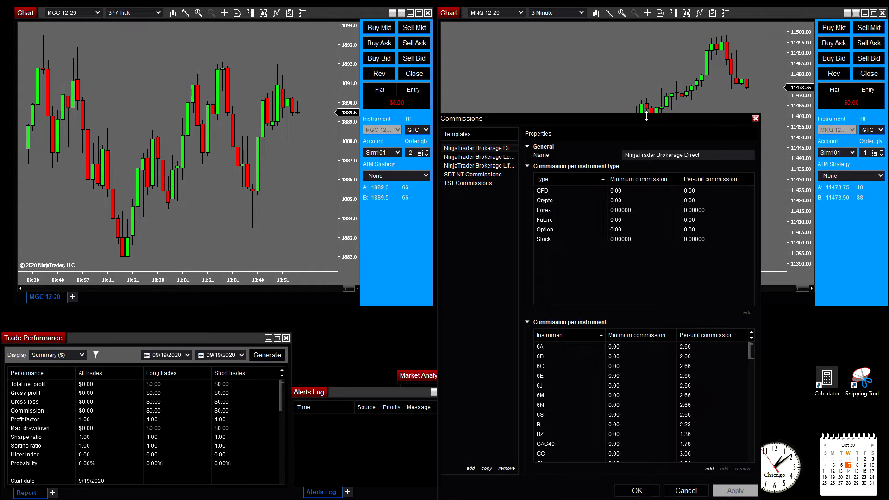
drag(645, 119, 663, 39)
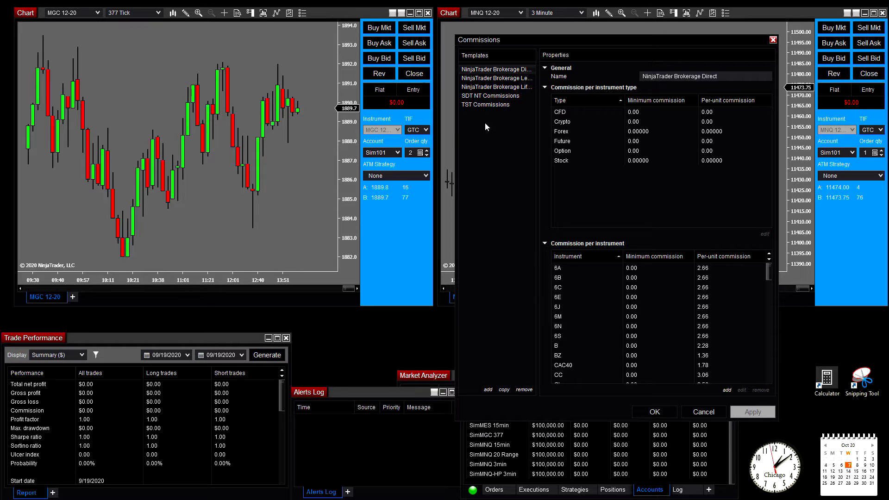
drag(456, 130, 288, 127)
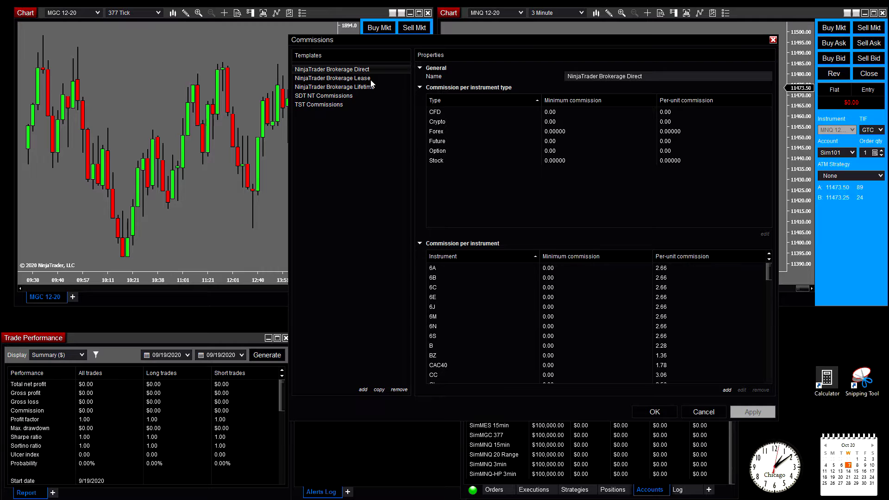
click(372, 79)
click(372, 87)
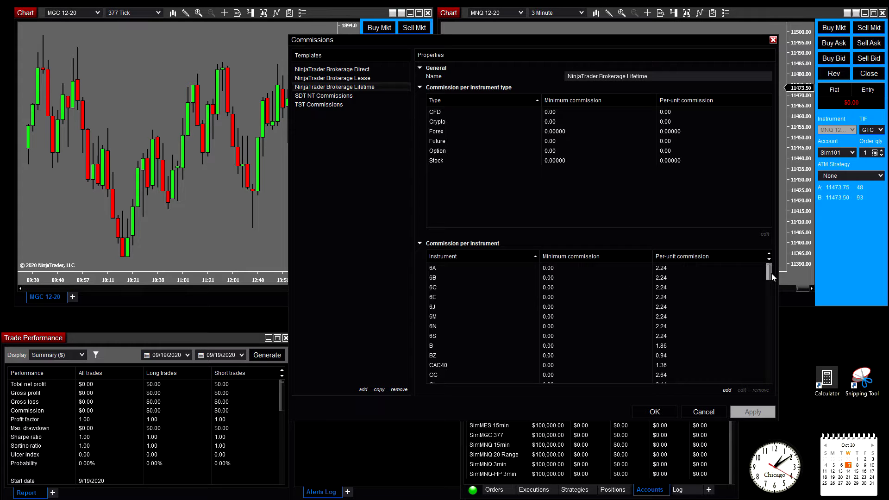
Open instrument B's commission editor, showing 1.86 per unit, after briefly checking 6A
drag(771, 273, 768, 342)
click(691, 308)
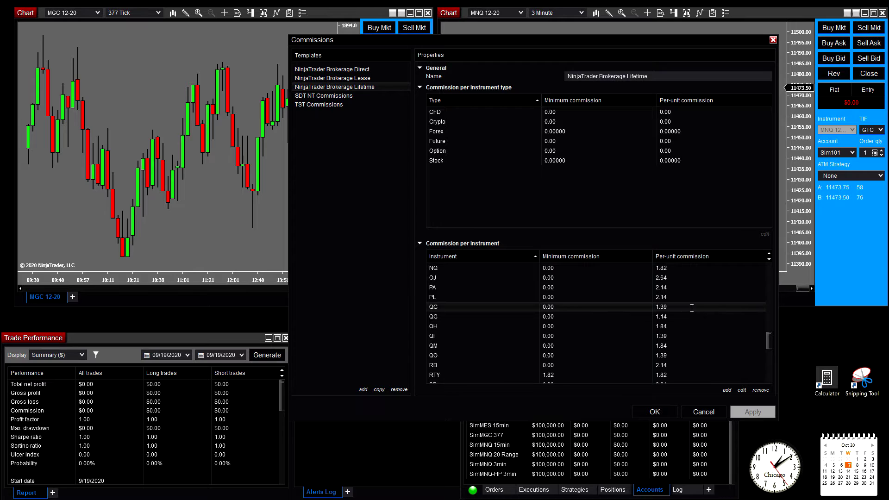
drag(770, 342, 768, 270)
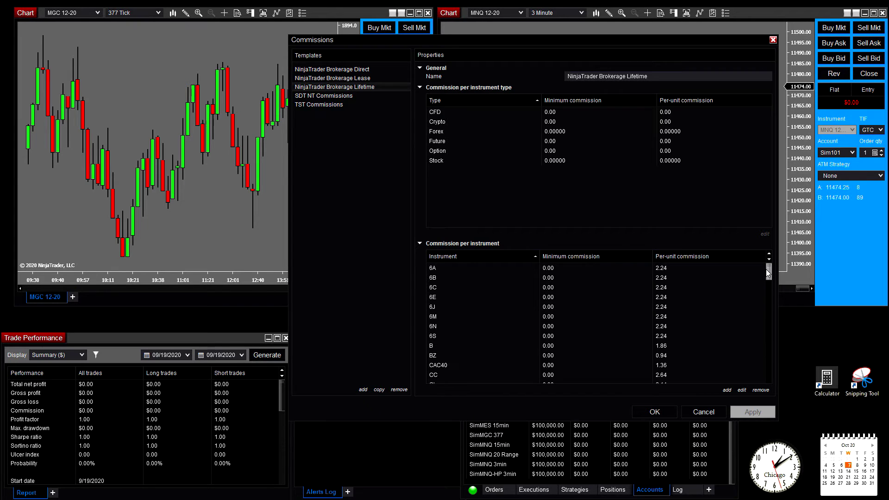
double_click(680, 267)
click(586, 246)
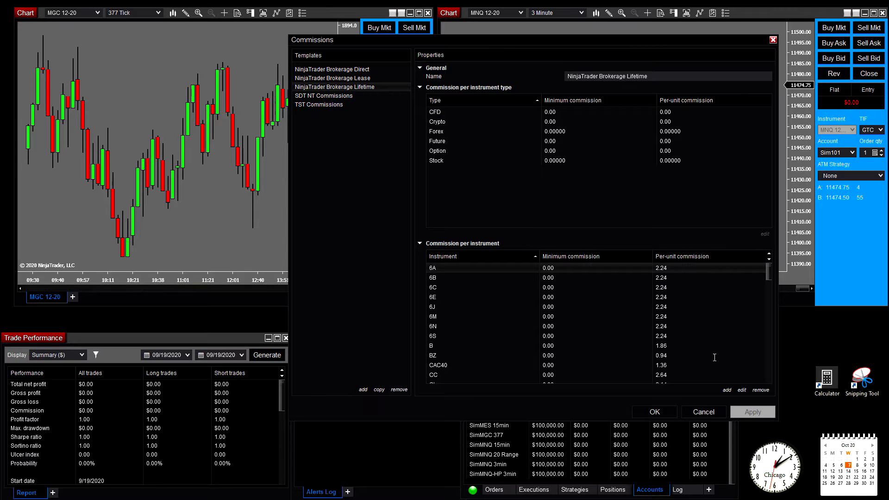
click(664, 345)
click(741, 390)
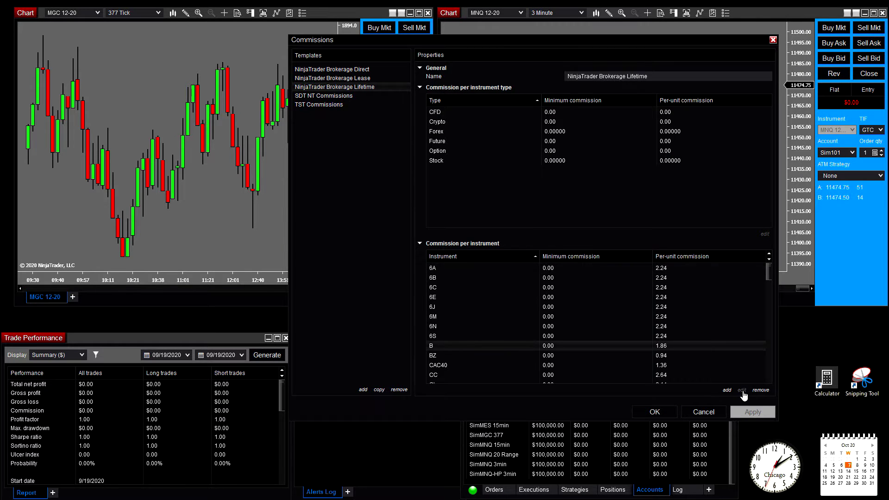
click(583, 229)
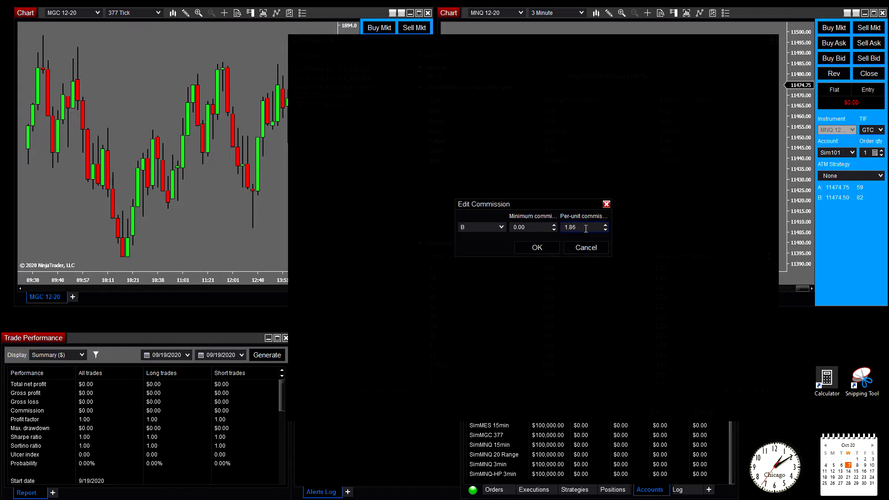
Change B's per-unit commission to 500, then remove B from the Lifetime template list
key(BackSpace)
key(BackSpace)
key(BackSpace)
key(BackSpace)
text(500)
click(548, 245)
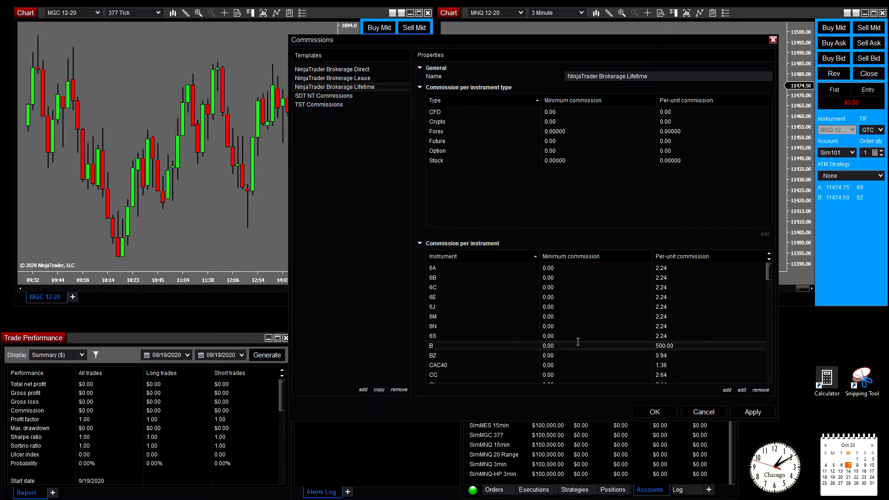
click(759, 390)
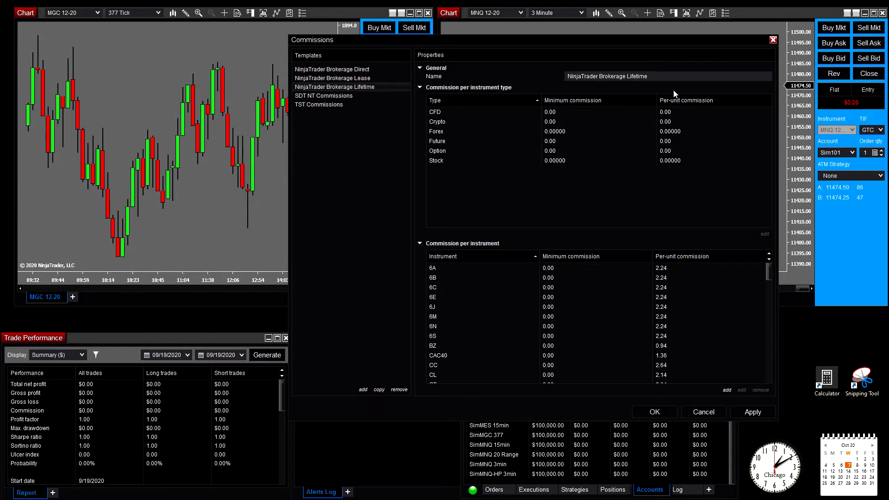
Set 6A's per-unit commission to 500
click(608, 75)
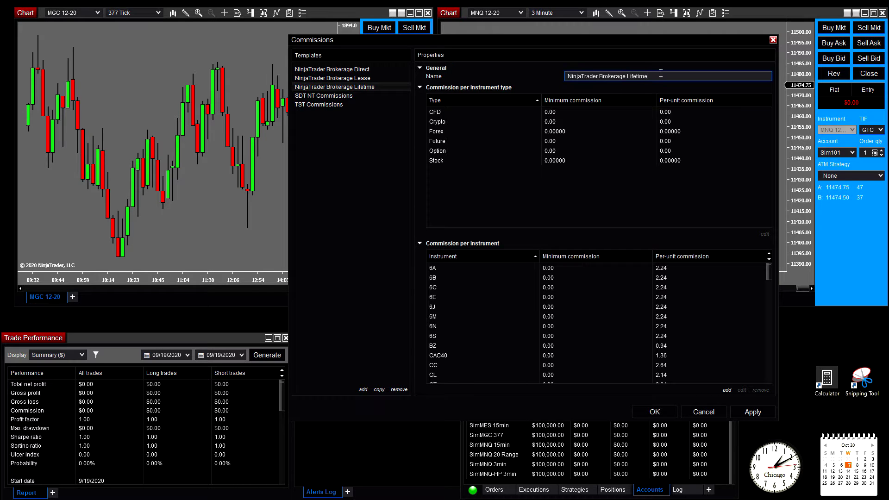
click(669, 268)
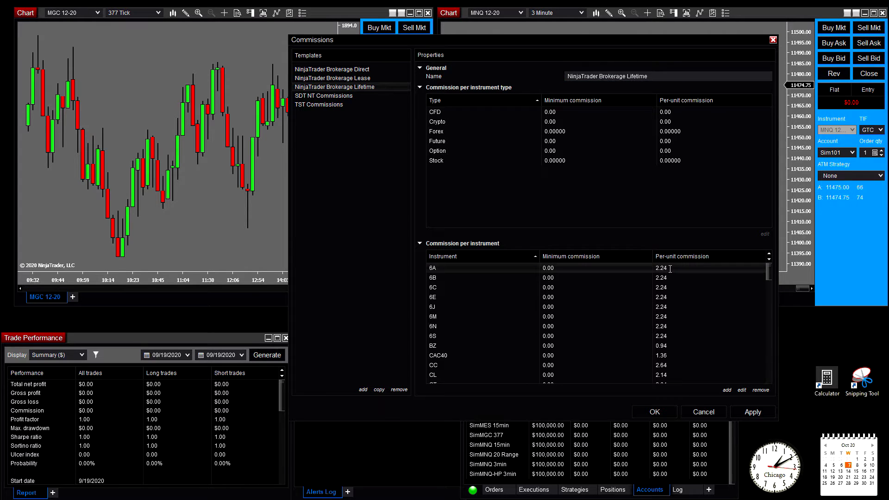
double_click(671, 270)
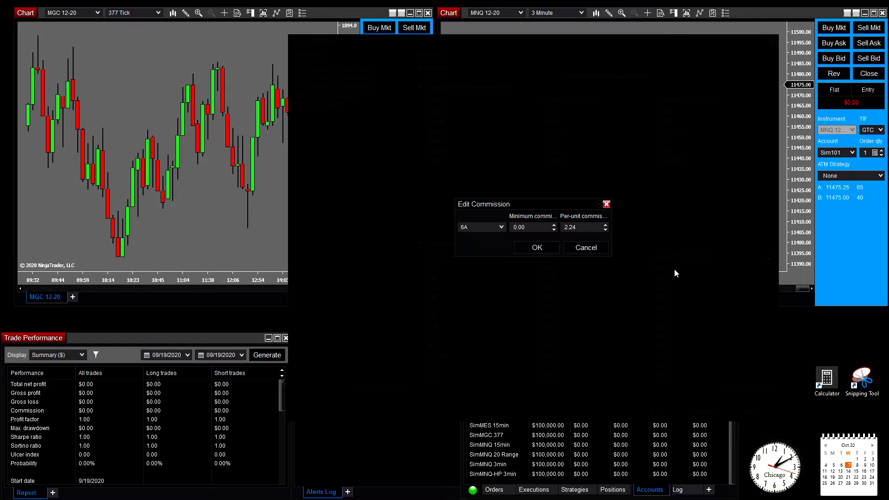
double_click(563, 225)
text(500)
click(544, 250)
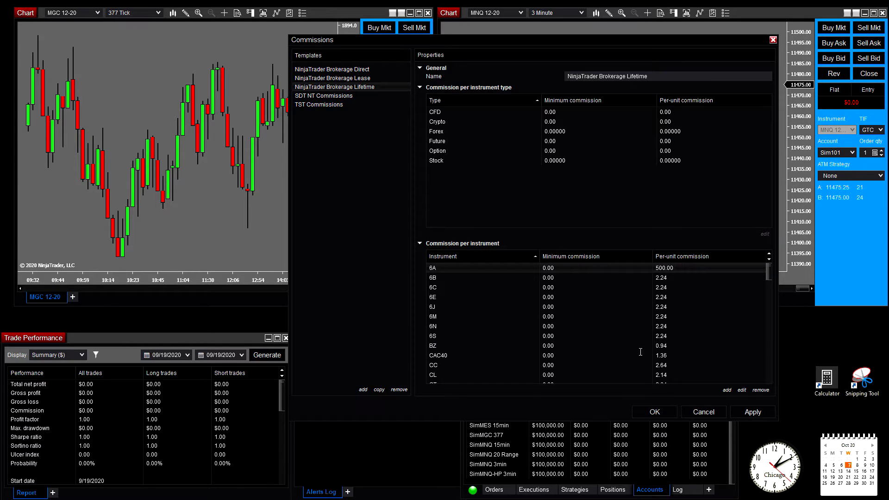
Set 6S's per-unit commission to 5 and rename the template to 'test'
double_click(663, 337)
double_click(576, 227)
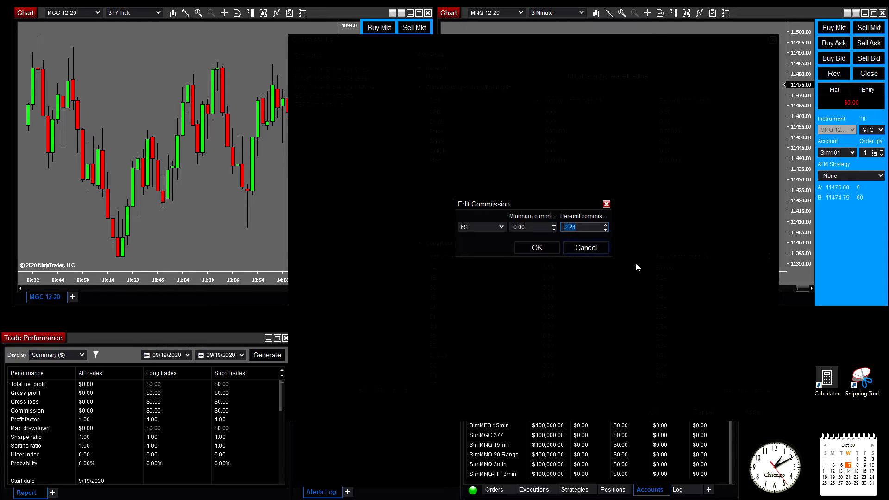
text(5)
click(544, 250)
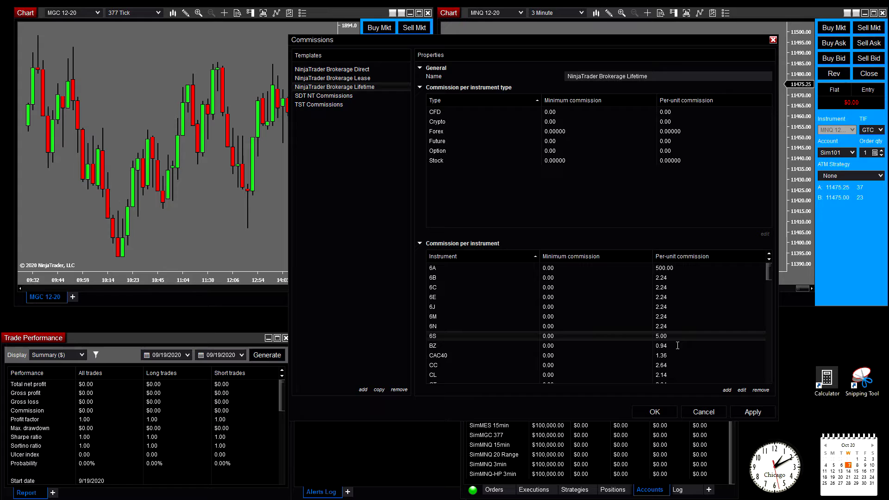
click(564, 80)
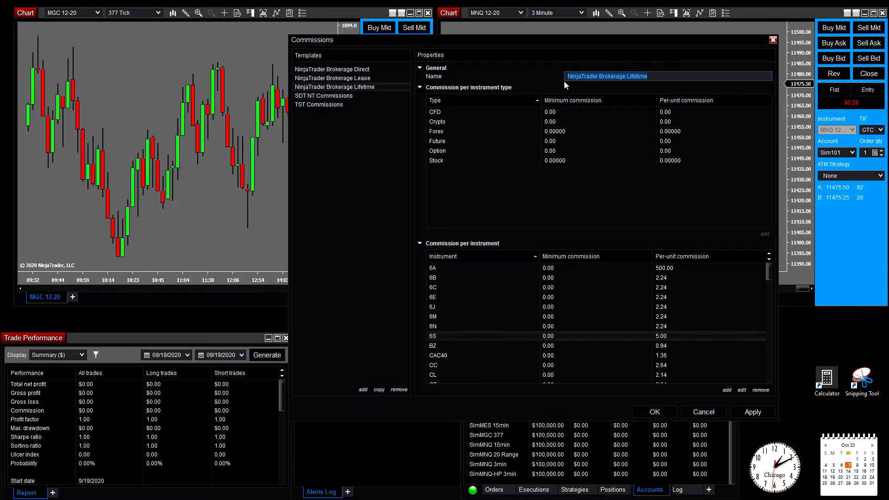
text(test)
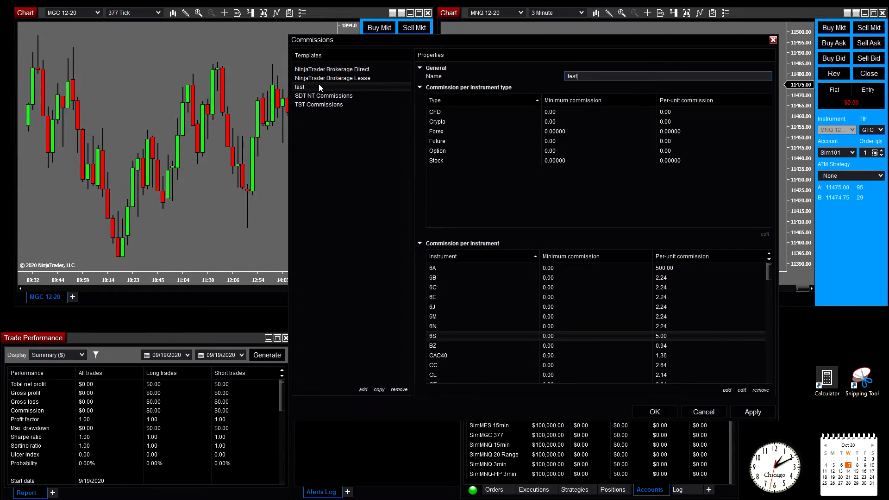
Save the test template, reopen Commissions, review its values, and delete the test template
key(Return)
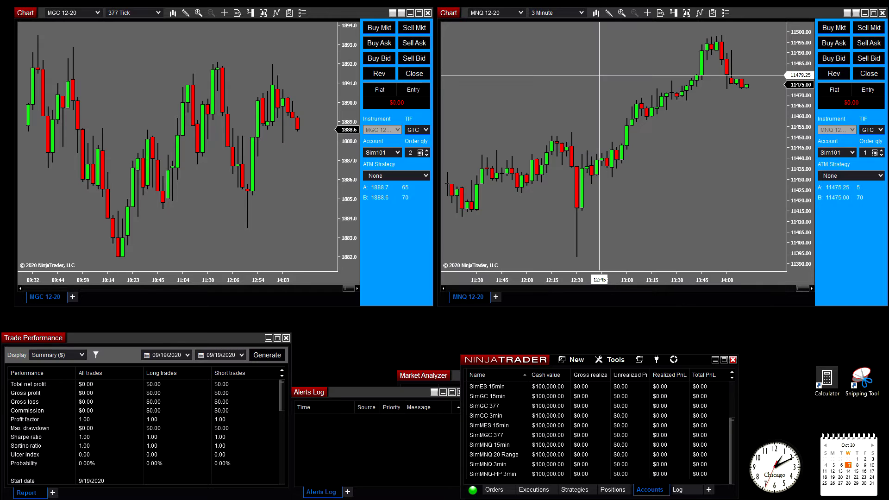
click(615, 359)
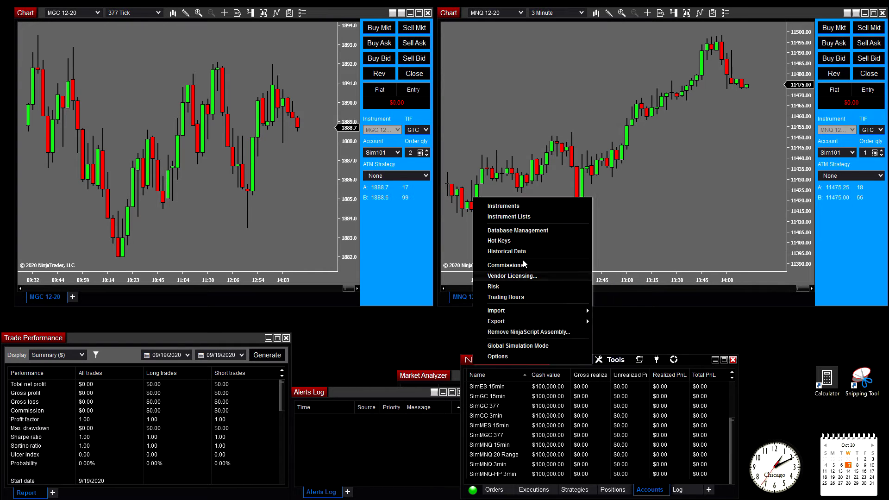
click(524, 264)
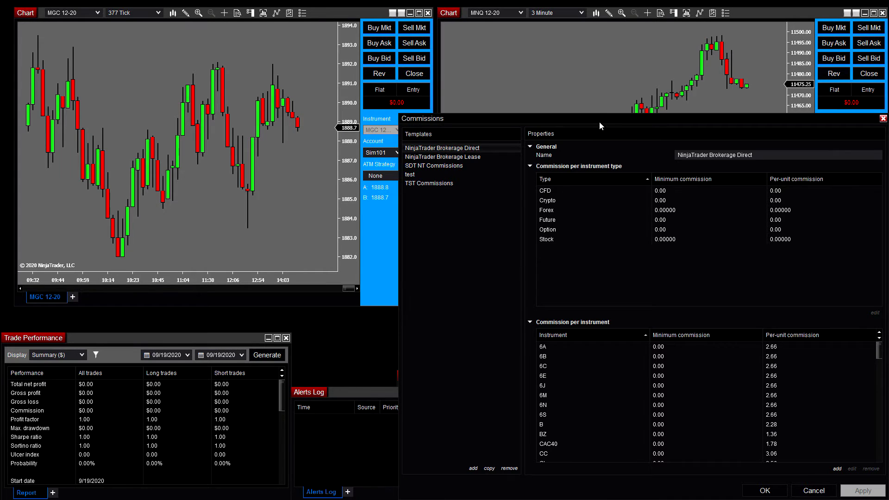
drag(600, 123, 511, 35)
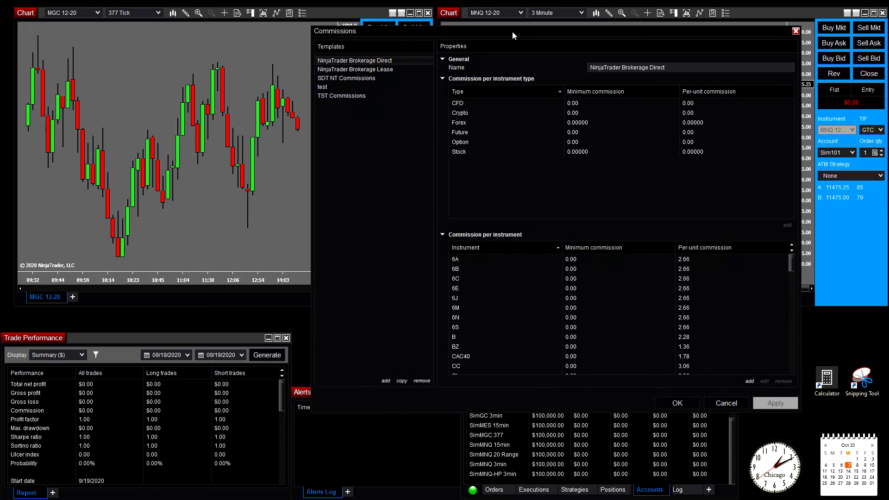
click(327, 87)
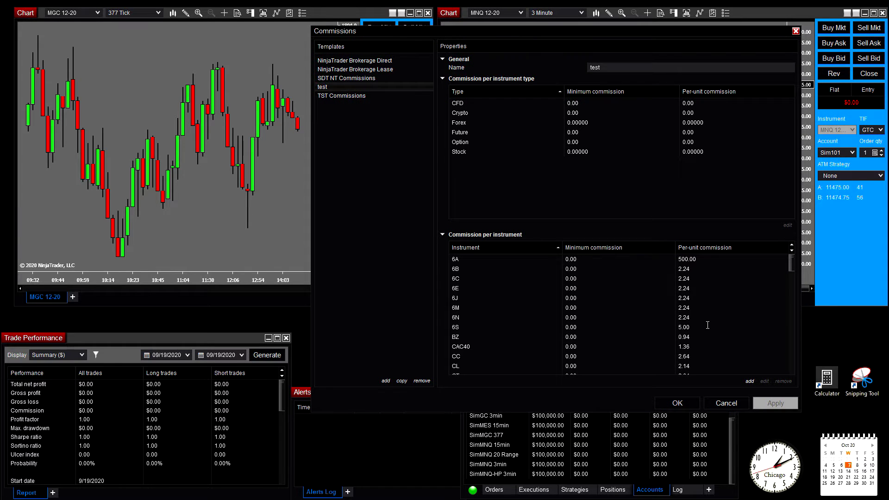
click(690, 258)
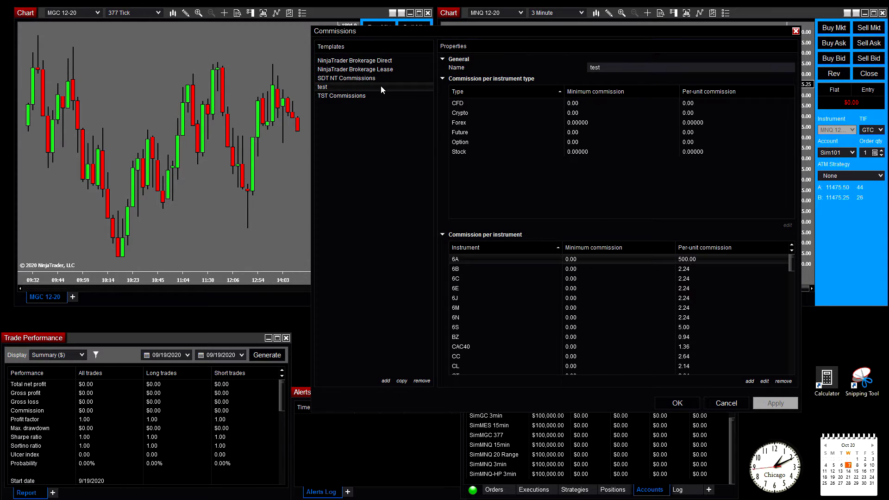
click(421, 381)
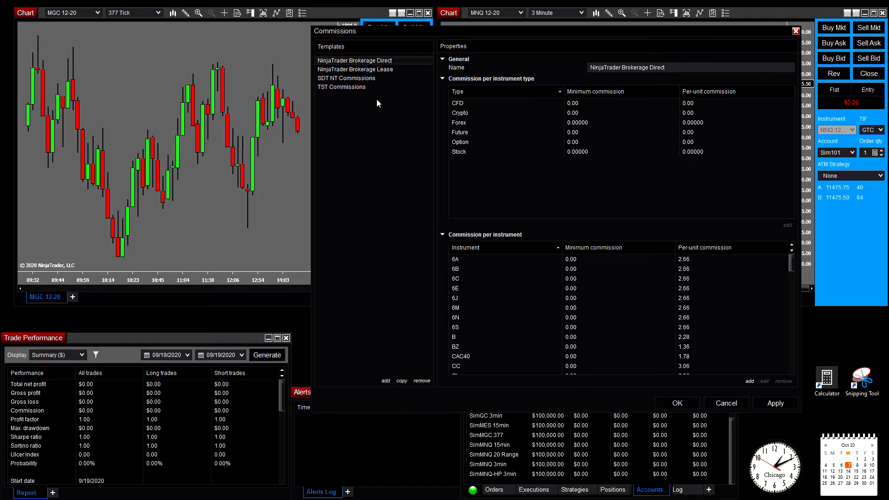
Browse the SDT NT Commissions and Brokerage Lease templates, then close the Commissions window
click(371, 79)
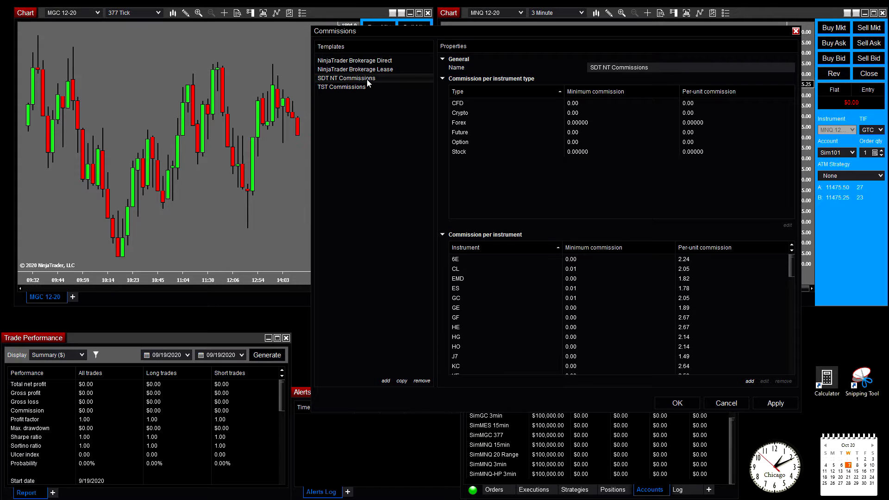
click(393, 70)
click(390, 78)
mouse_move(791, 268)
mouse_down()
mouse_move(792, 354)
mouse_move(787, 269)
mouse_up()
click(726, 403)
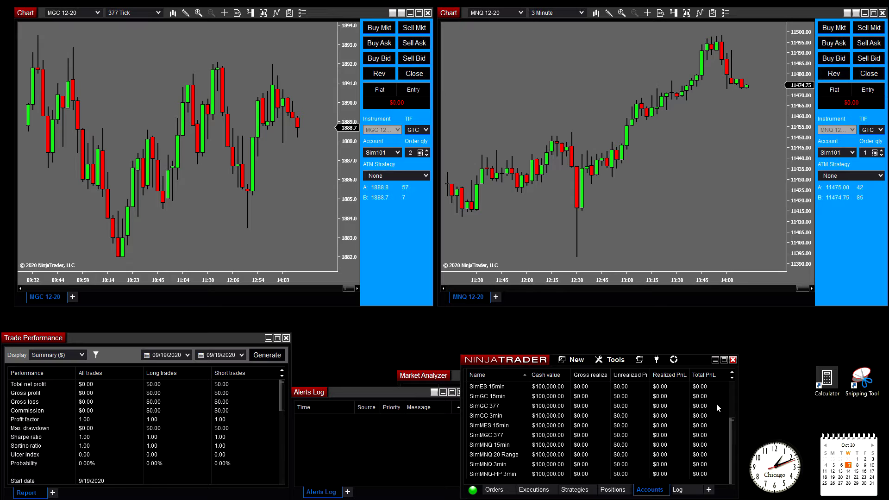
Assign SDT NT Commissions to the Sim101 account and return to the Accounts list
click(731, 392)
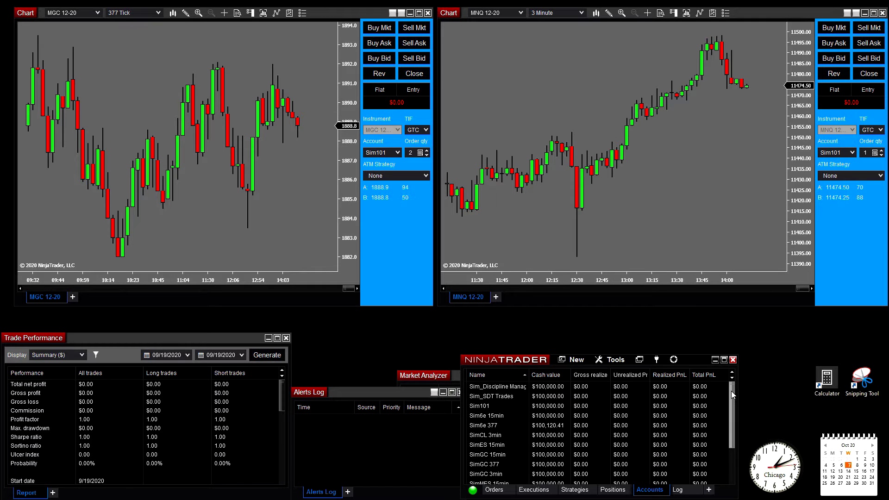
right_click(506, 406)
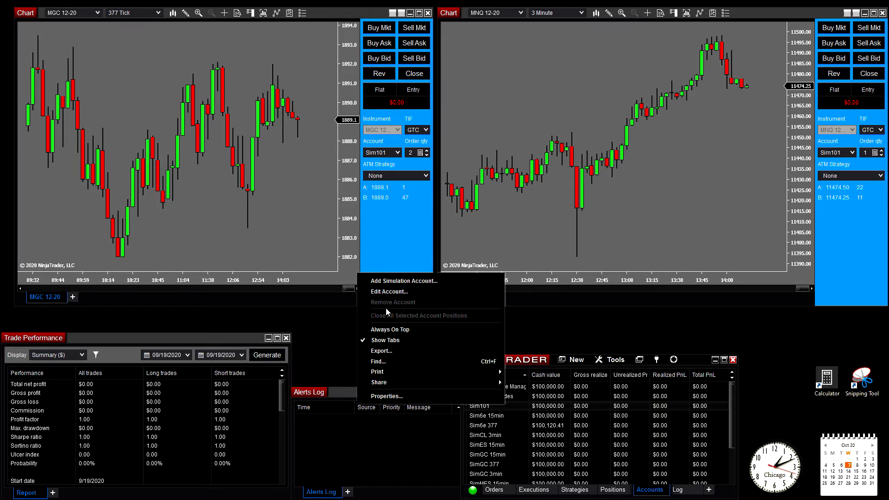
click(400, 292)
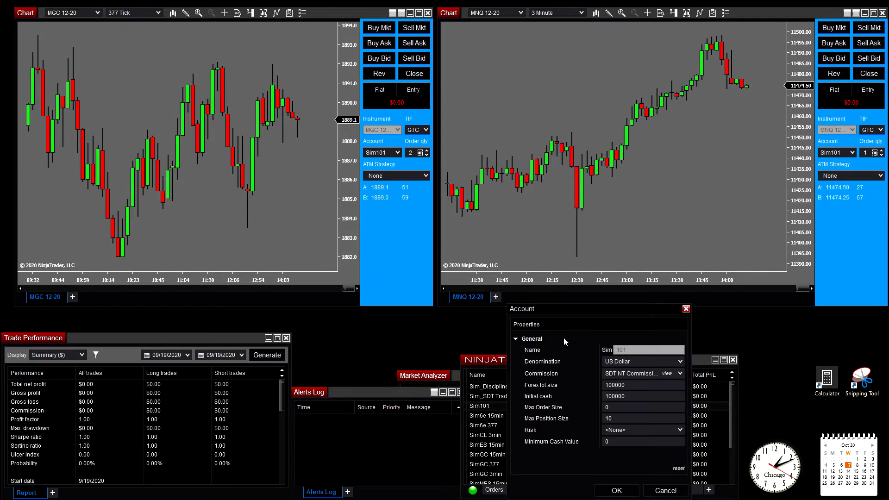
click(679, 375)
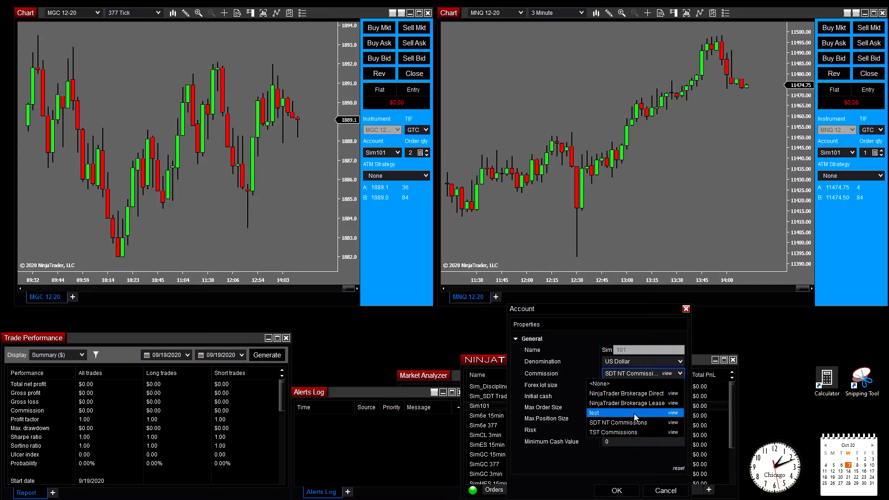
click(617, 423)
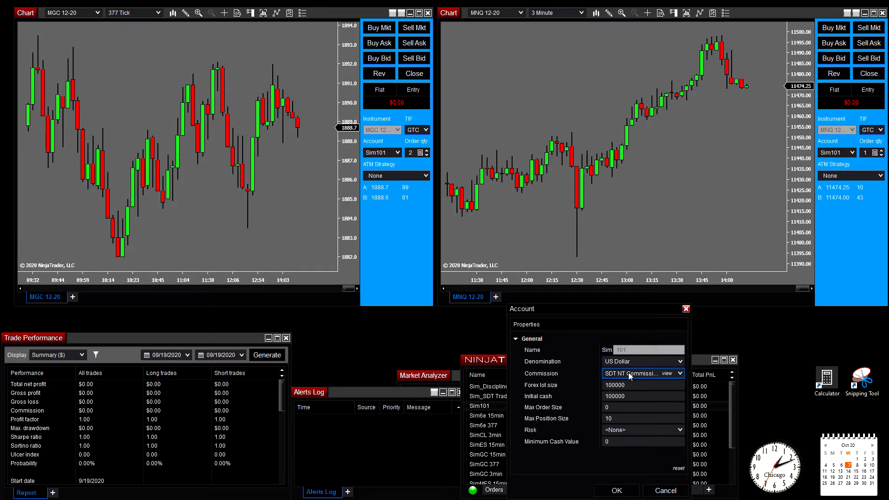
click(611, 485)
click(616, 489)
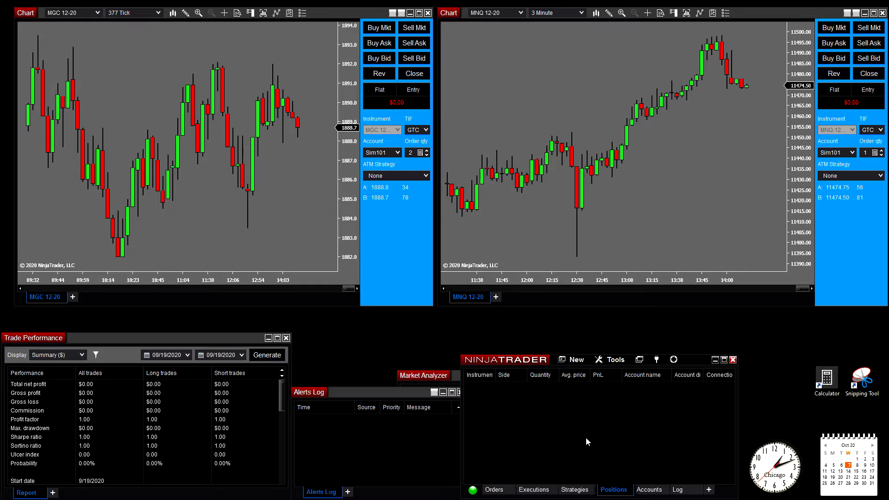
click(649, 489)
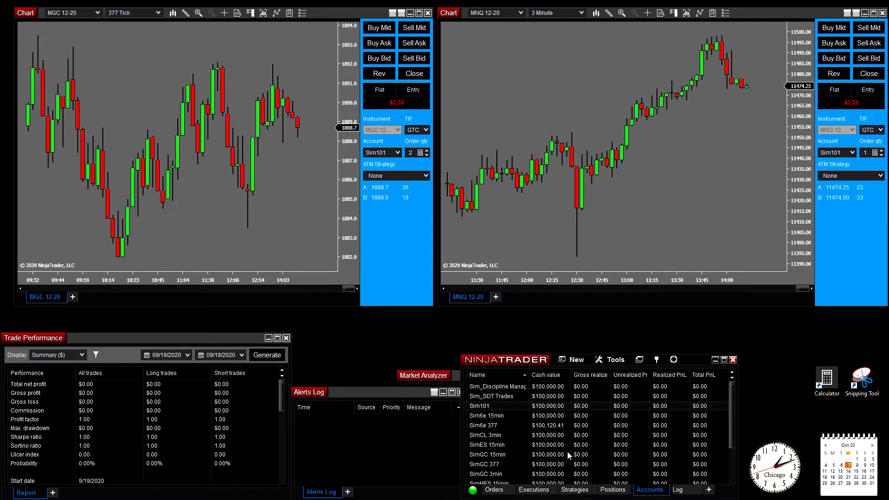
Maximize the Control Center window to full screen
click(724, 360)
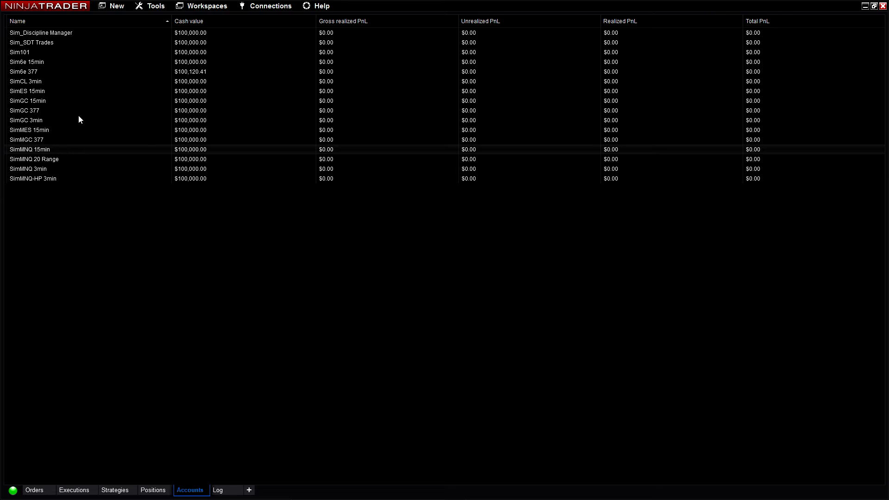
Create simulation account 'SimDX 10 min cht' using SDT NT Commissions and acknowledge the reconnect notice
right_click(99, 118)
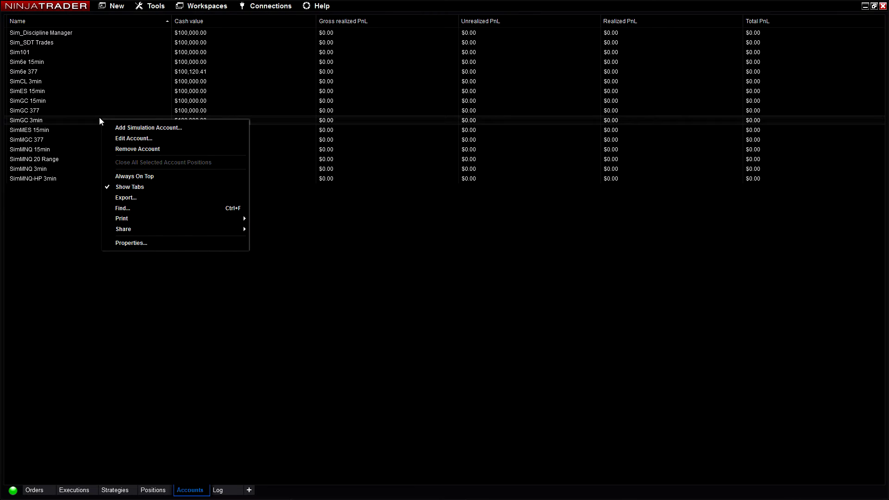
click(123, 129)
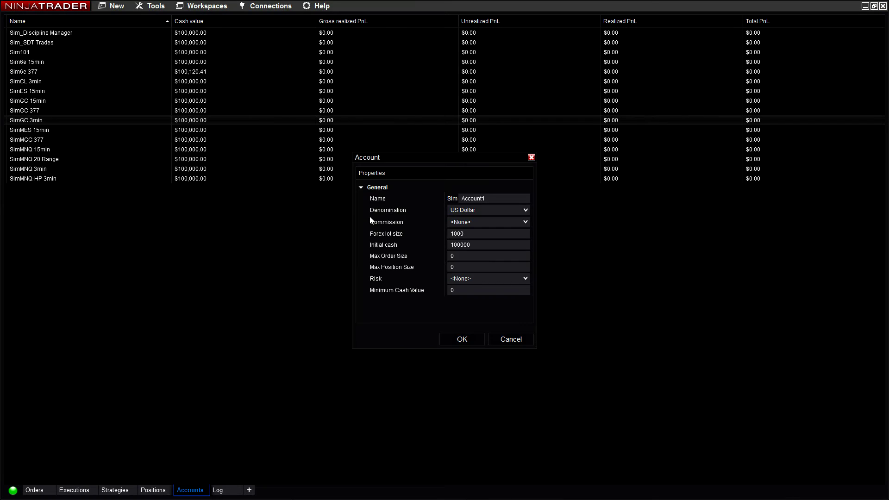
click(451, 199)
text(DX 10 min cht)
click(492, 224)
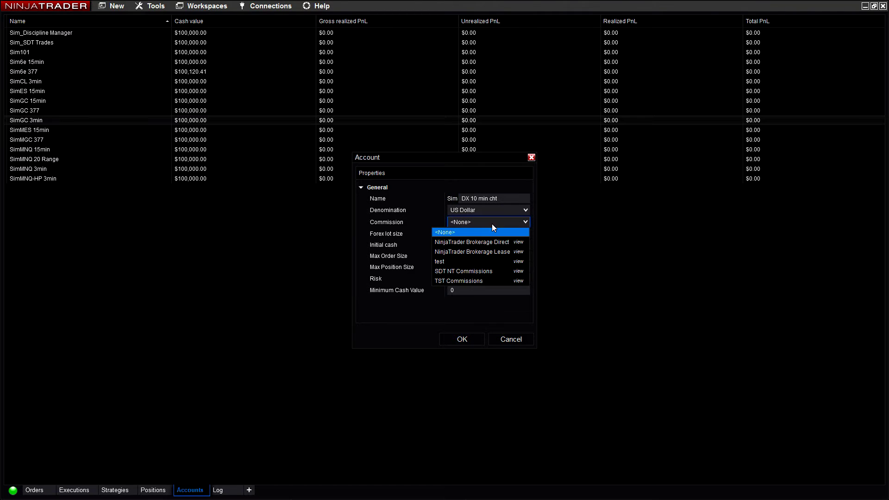
click(457, 272)
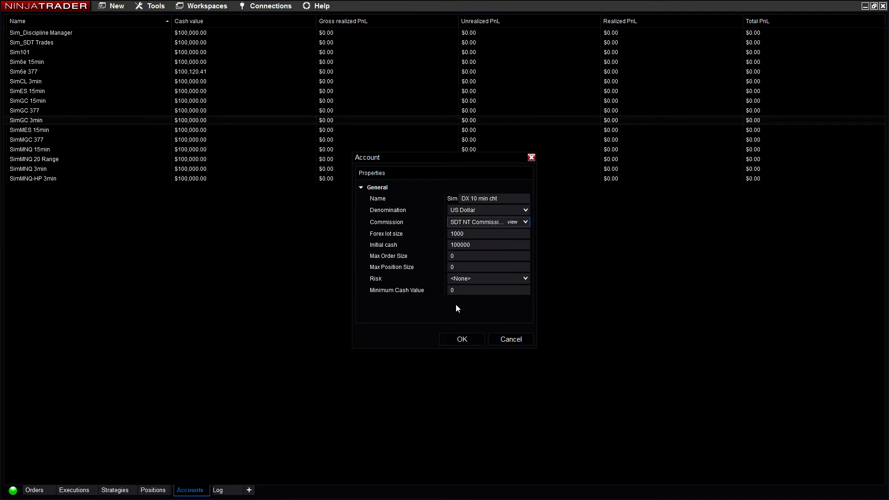
click(471, 339)
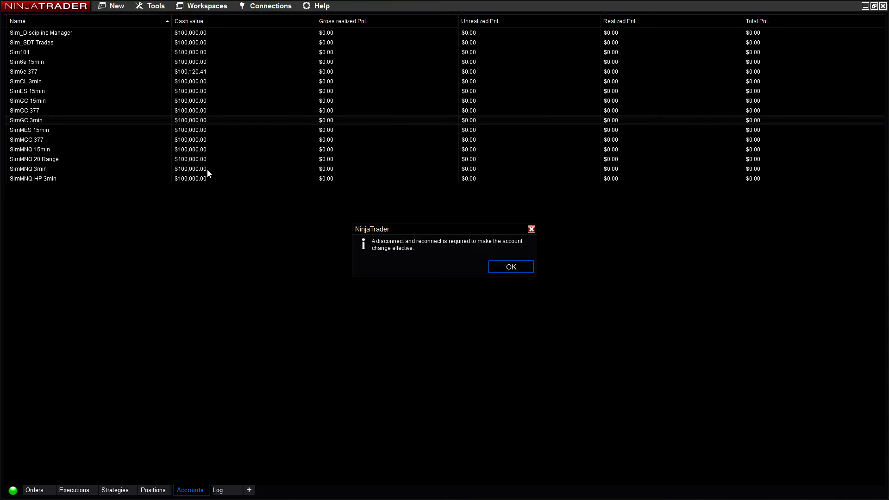
click(505, 271)
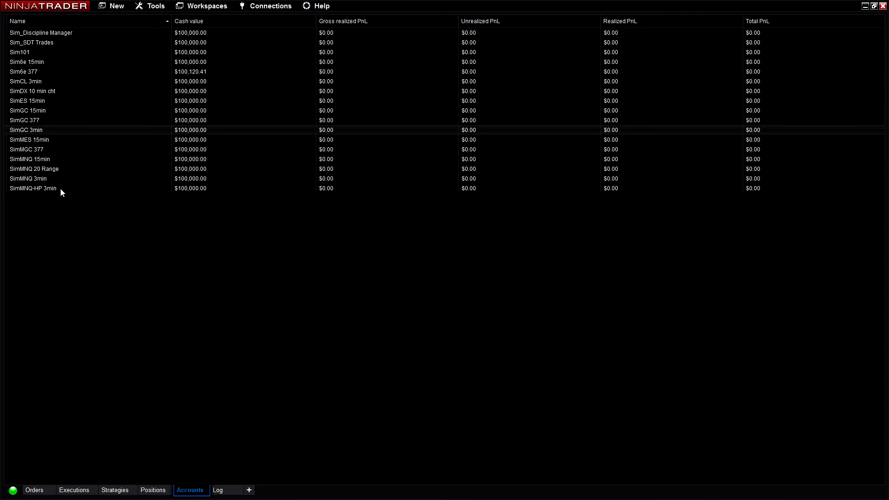
Change the SimDX 10 min cht account's initial cash to 5000 and save
click(38, 93)
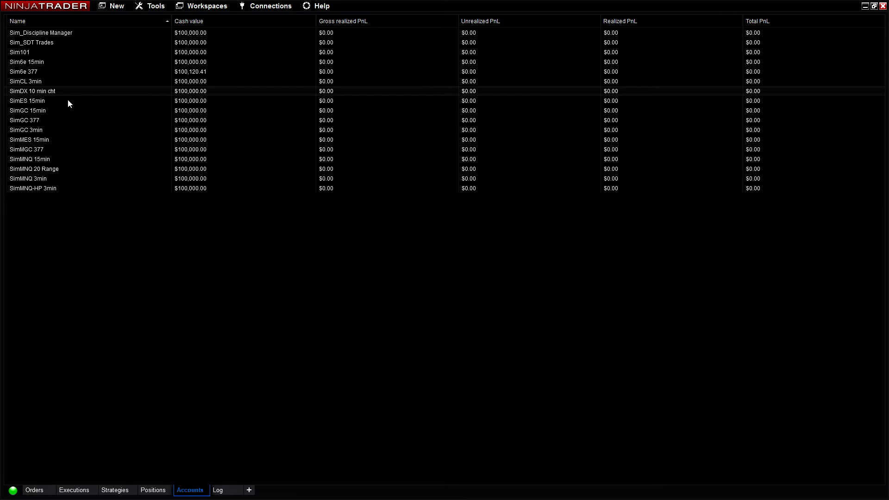
right_click(87, 92)
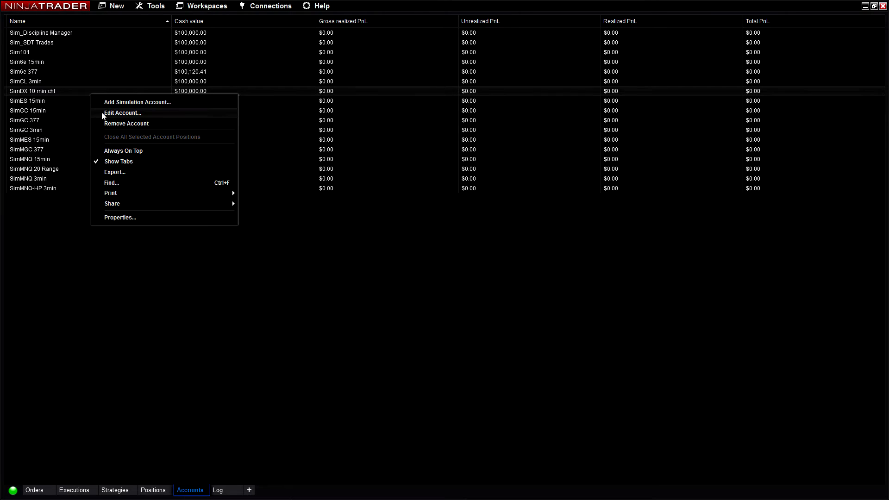
click(101, 114)
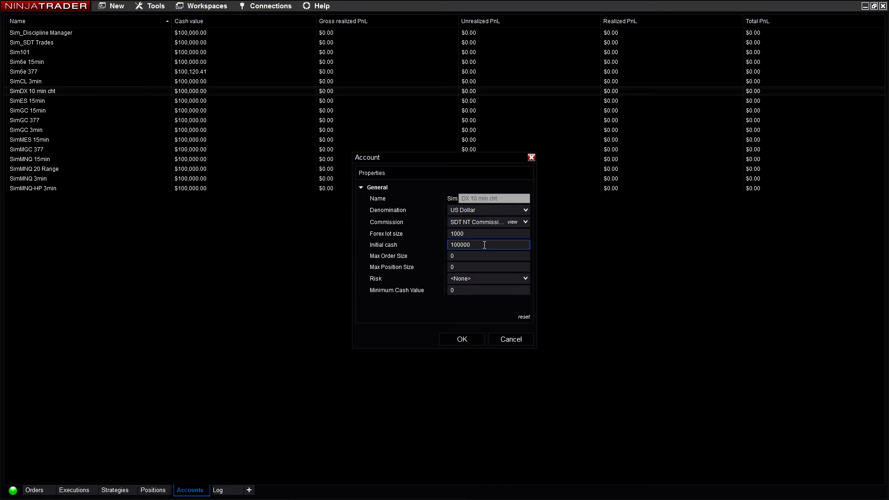
drag(483, 244, 421, 247)
text(1000)
key(BackSpace)
key(BackSpace)
key(BackSpace)
key(BackSpace)
text(500)
click(462, 339)
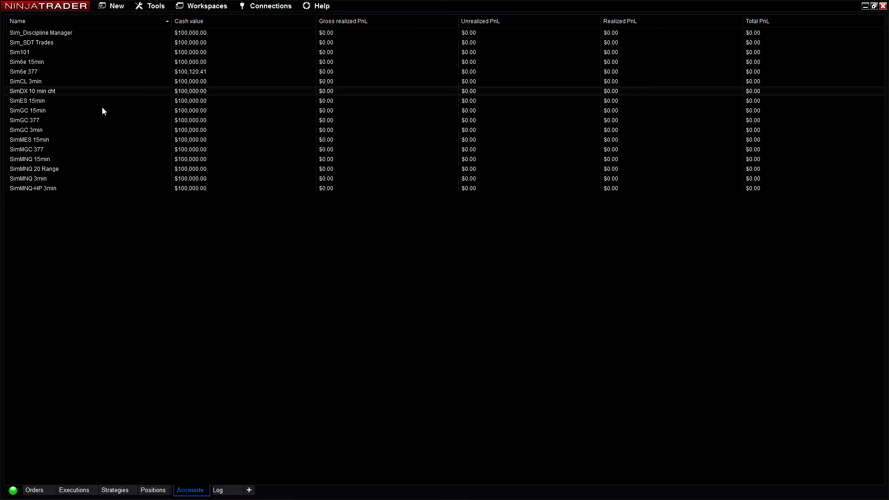
Reopen the SimDX account settings to verify the initial cash, then cancel
right_click(147, 91)
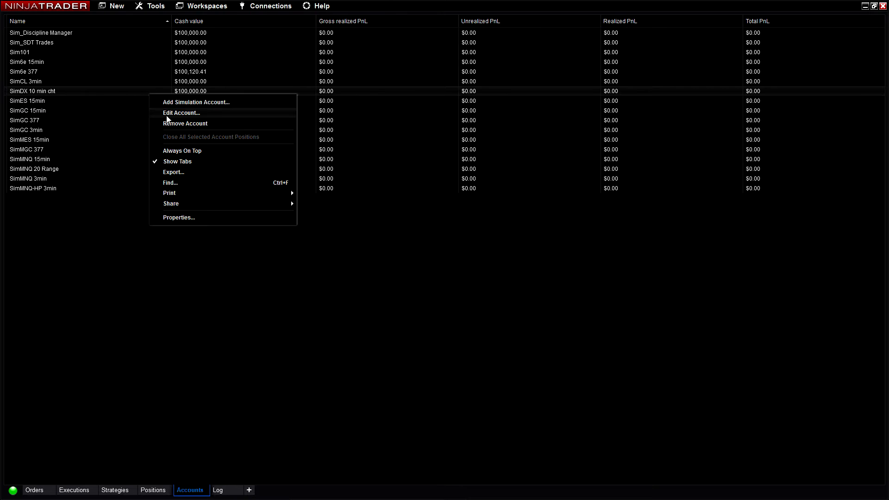
click(166, 117)
click(476, 244)
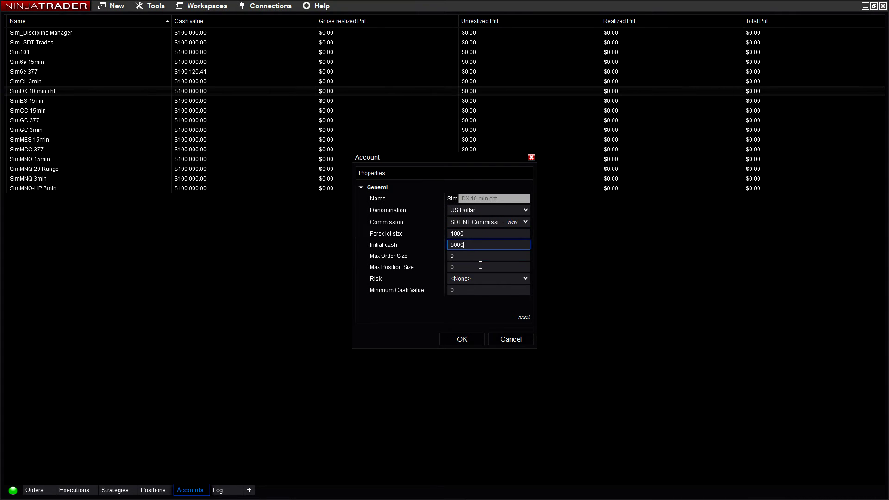
click(511, 340)
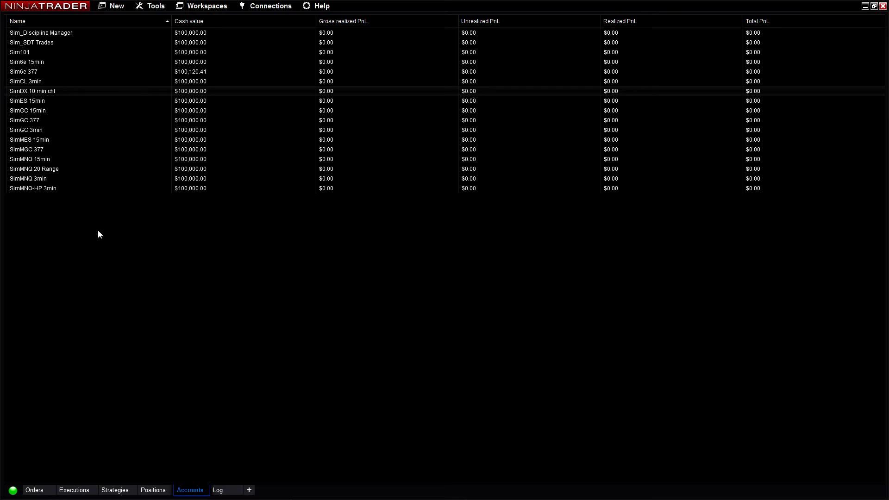
right_click(104, 91)
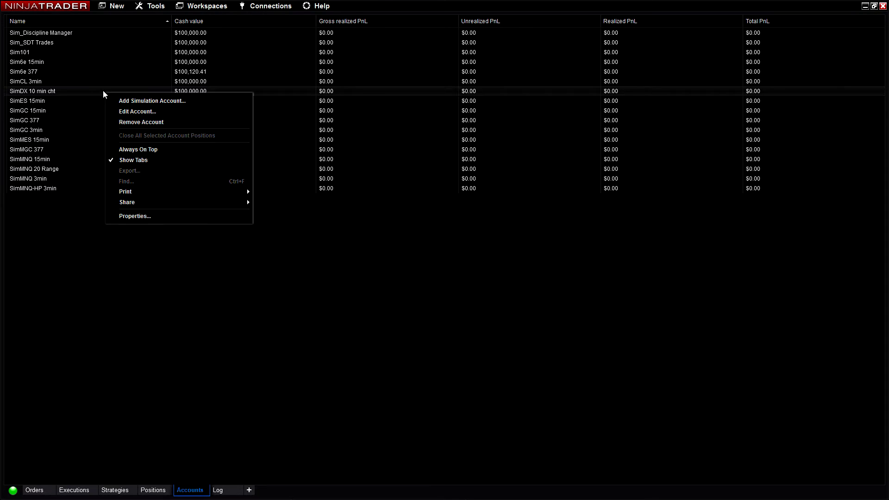
click(141, 122)
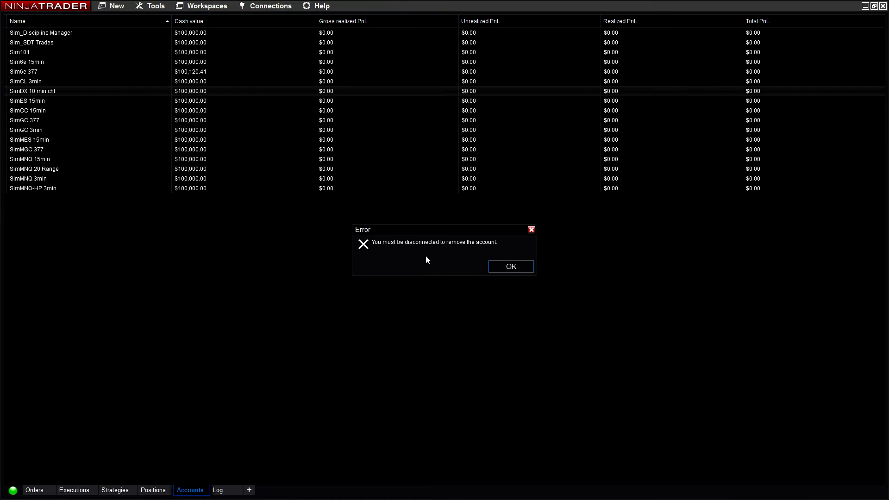
click(508, 270)
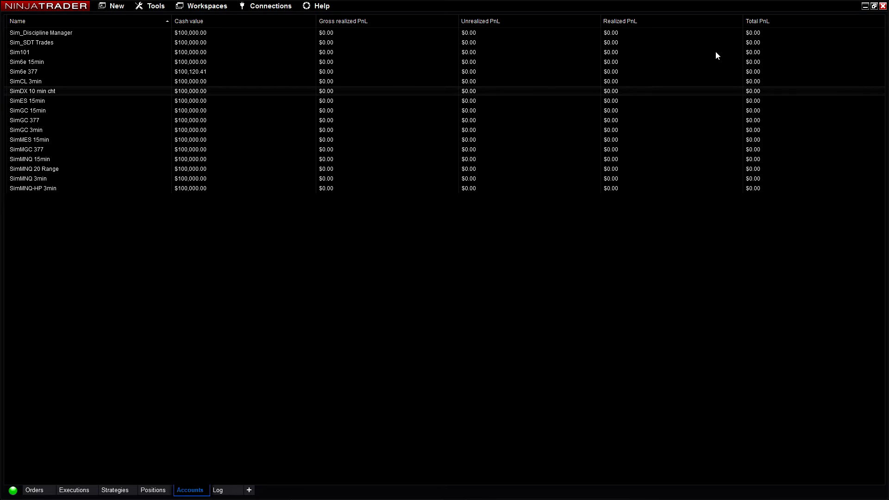
click(873, 6)
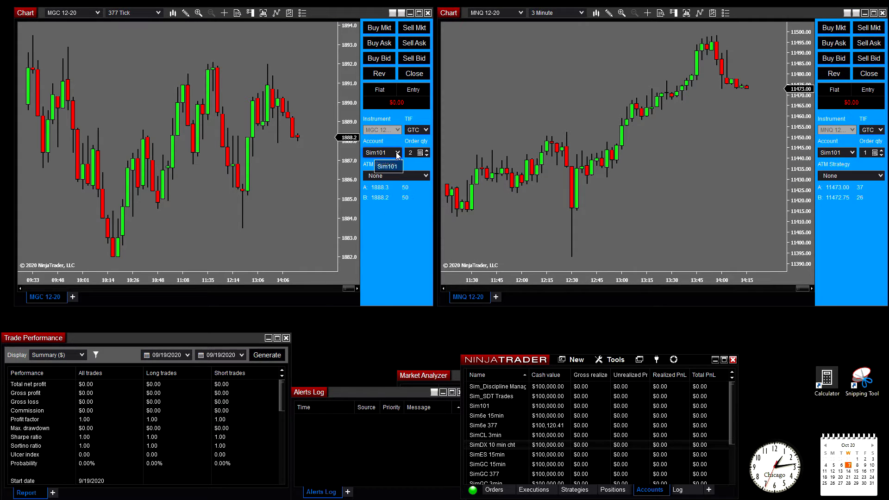
Trade the MGC chart on SimDX 10 min cht, buying 2 MGC and selling 1 MNQ at market
click(380, 152)
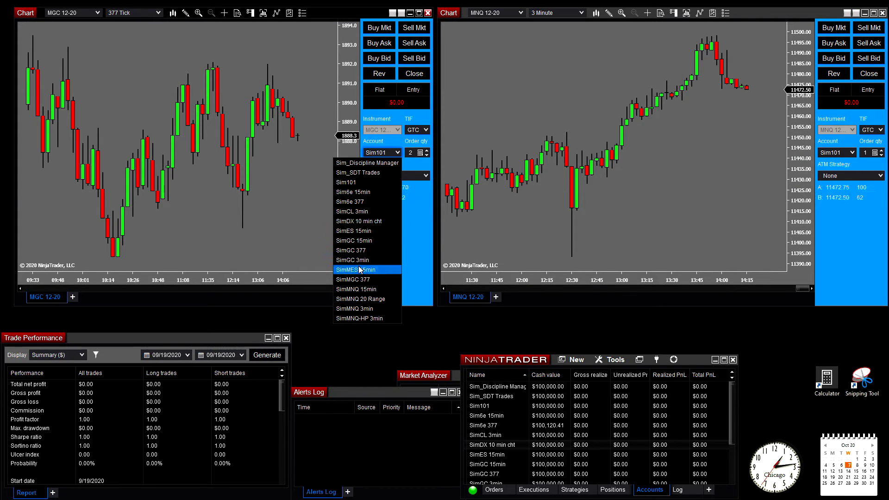
click(359, 222)
click(379, 27)
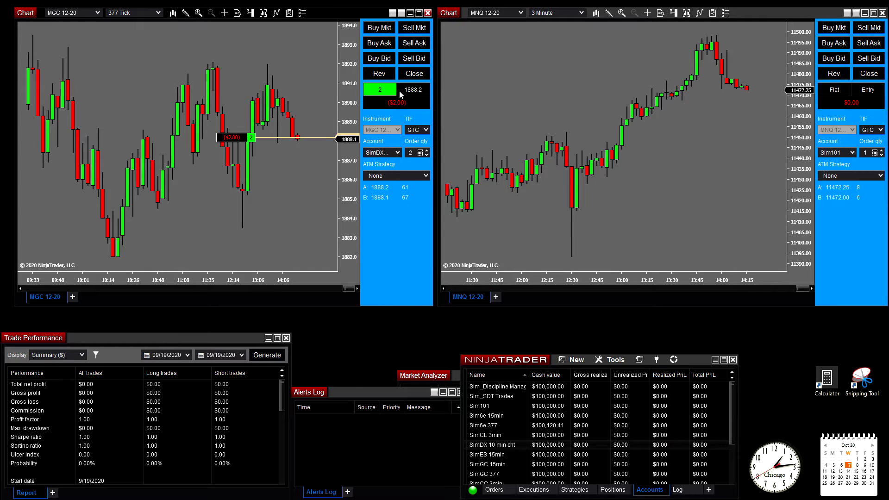
click(868, 27)
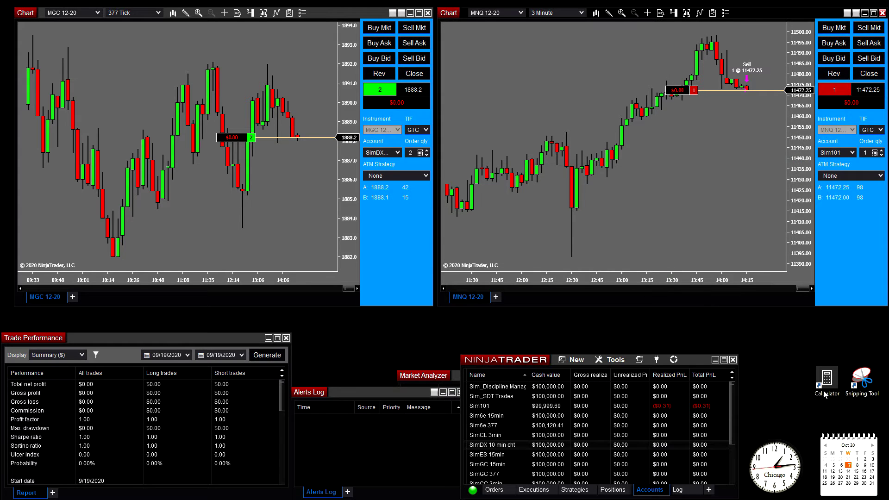
Push the simulated market trend to strongly up and open the Connections list
mouse_move(776, 374)
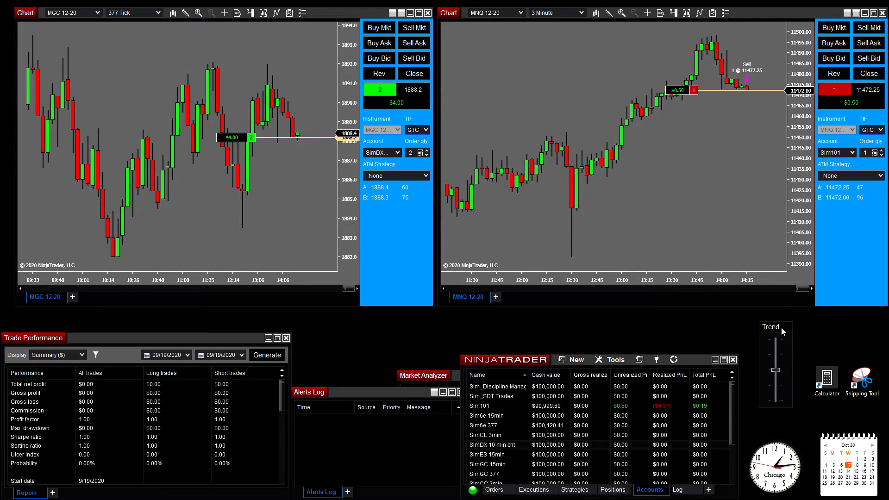
drag(775, 372, 775, 341)
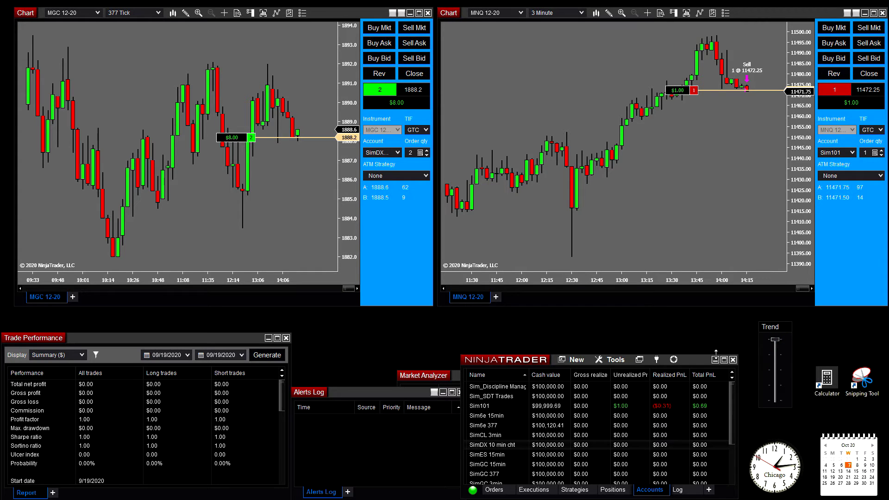
click(656, 360)
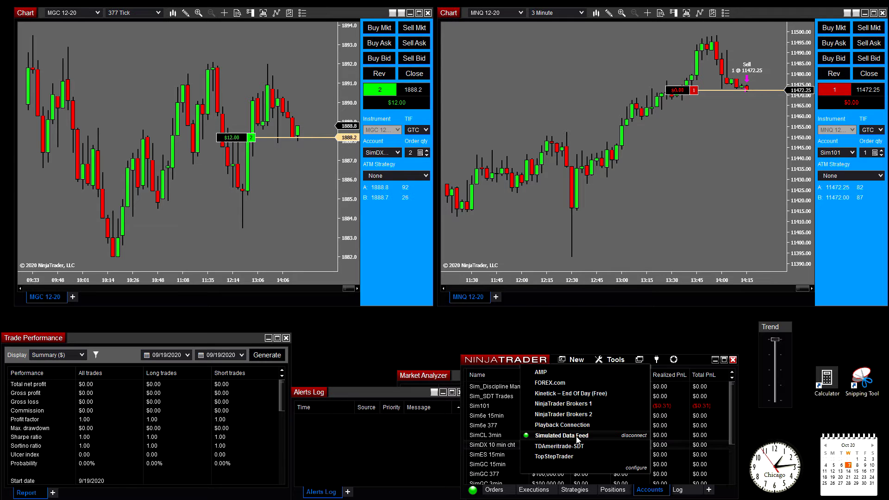
Flatten the two-contract MGC and one-contract MNQ positions, then maximize the Control Center accounts grid
click(694, 327)
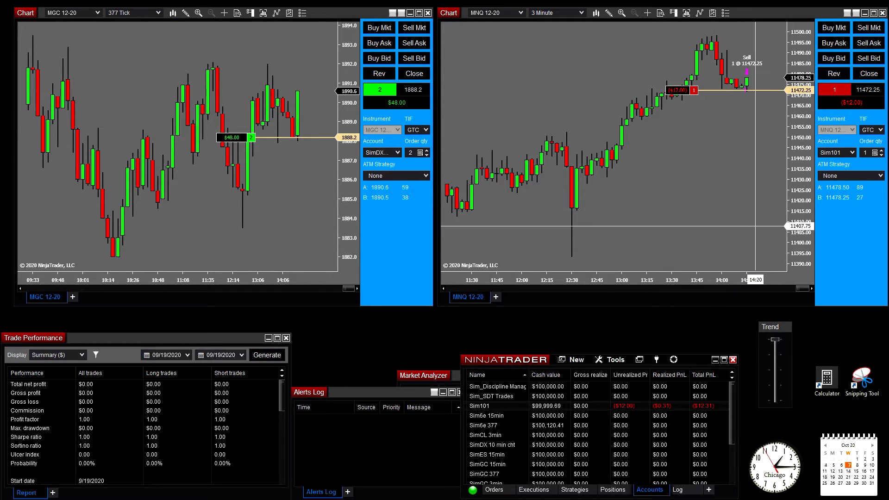
click(499, 447)
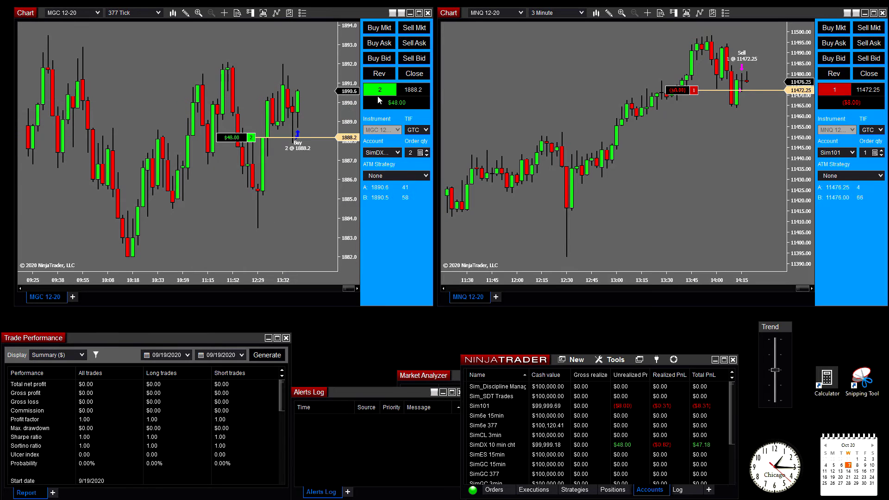
click(414, 73)
click(869, 73)
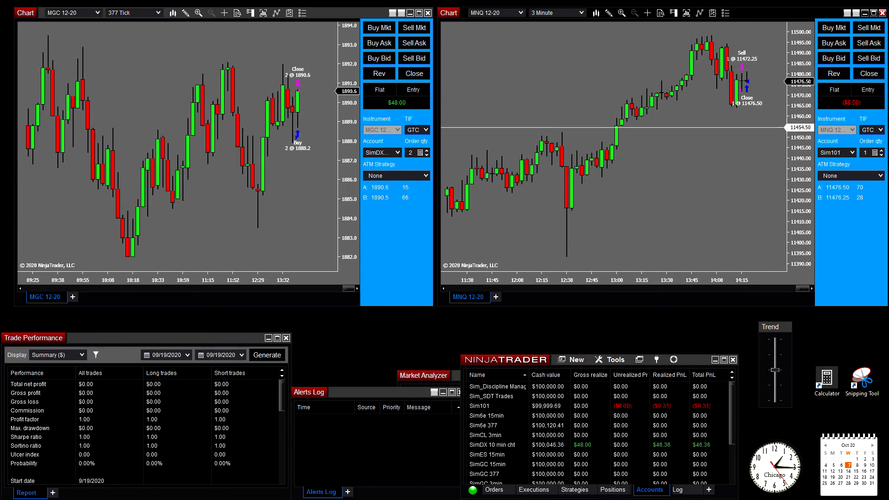
double_click(693, 361)
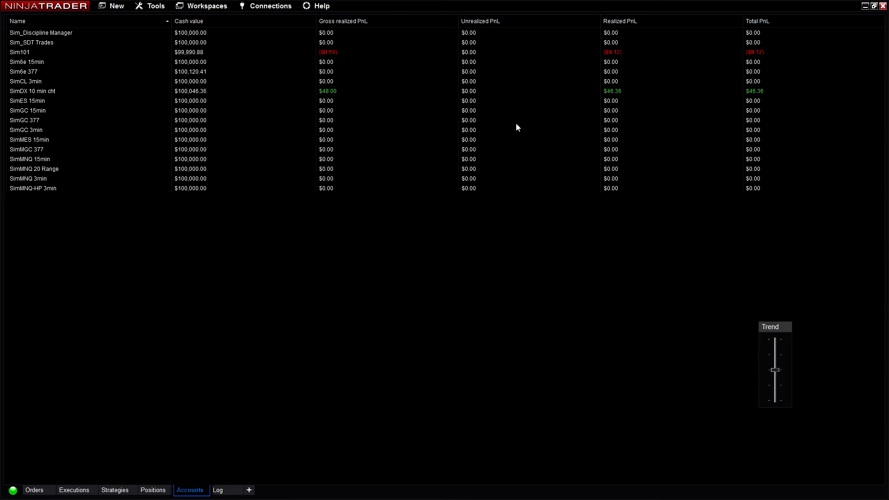
Switch between the Sim101 and SimDX 10 min cht account rows, then restore the Control Center size
click(192, 52)
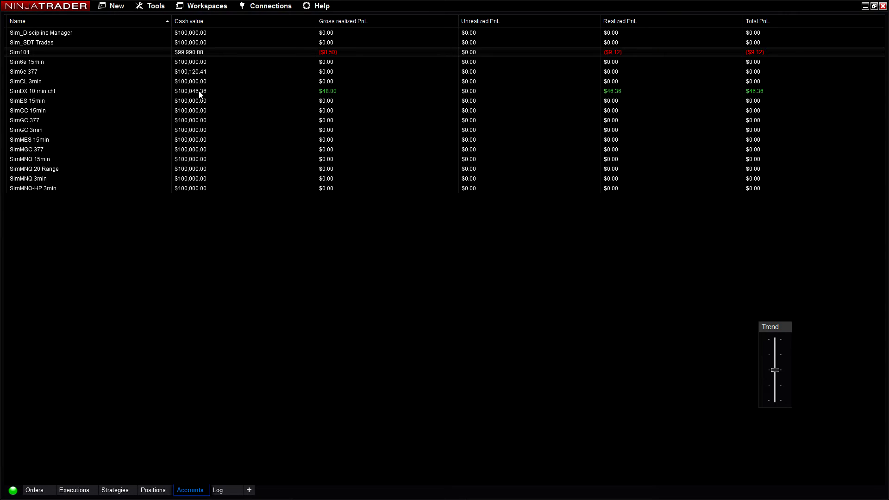
click(201, 93)
click(206, 54)
click(201, 92)
click(196, 54)
click(195, 94)
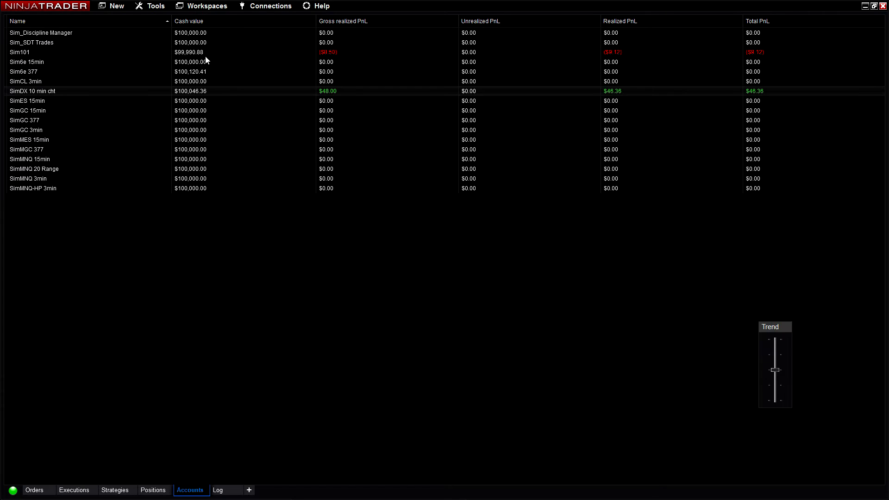
click(243, 55)
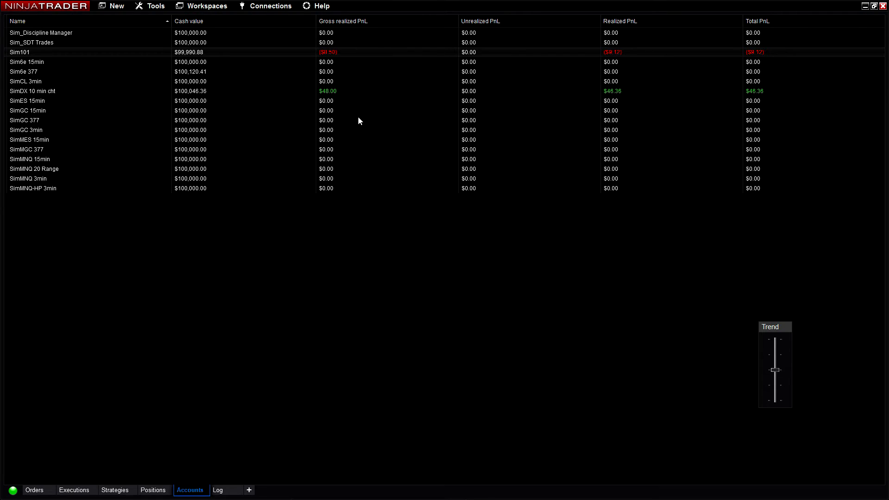
click(41, 93)
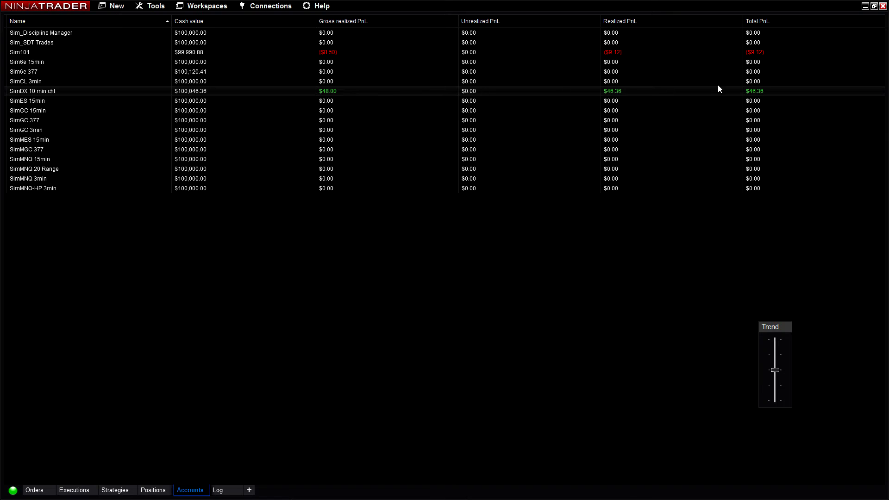
click(874, 7)
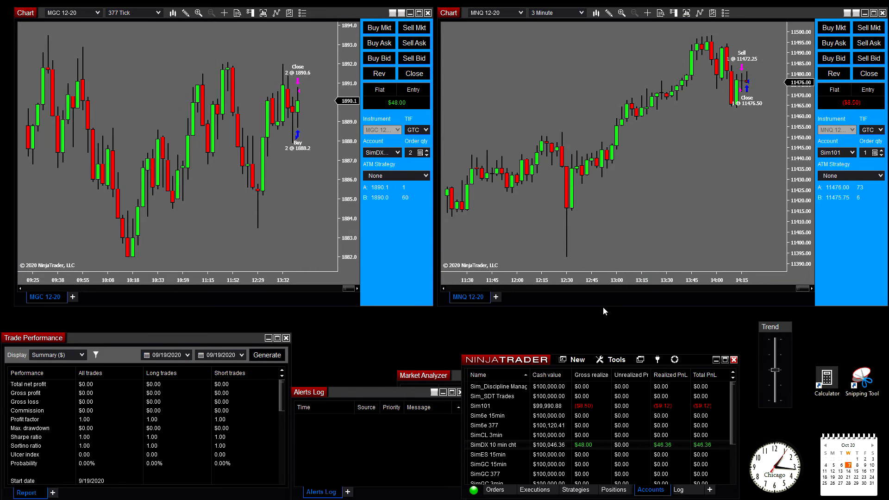
Try to remove the SimDX 10 min cht account, accept the refusal error, and check the New window list
right_click(548, 447)
click(467, 339)
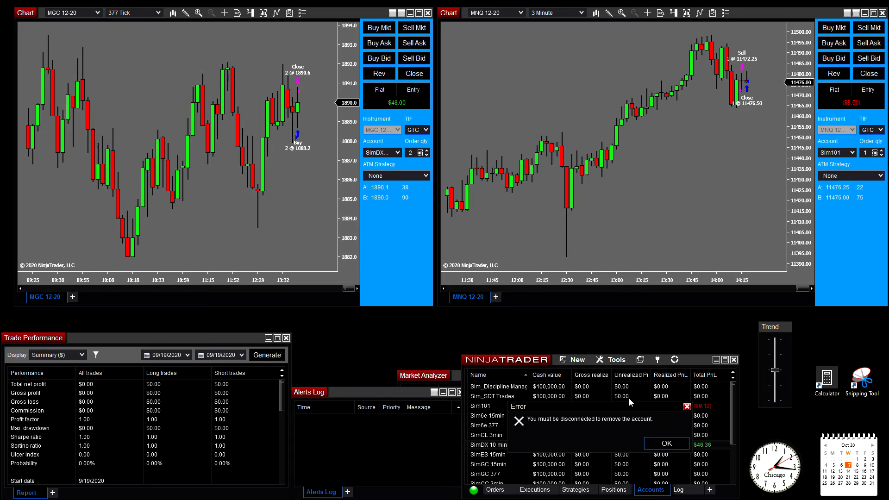
click(664, 442)
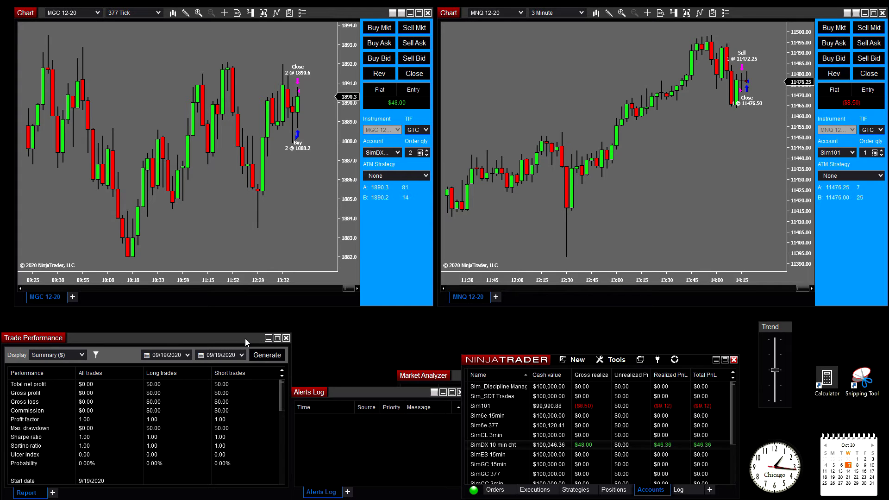
click(574, 360)
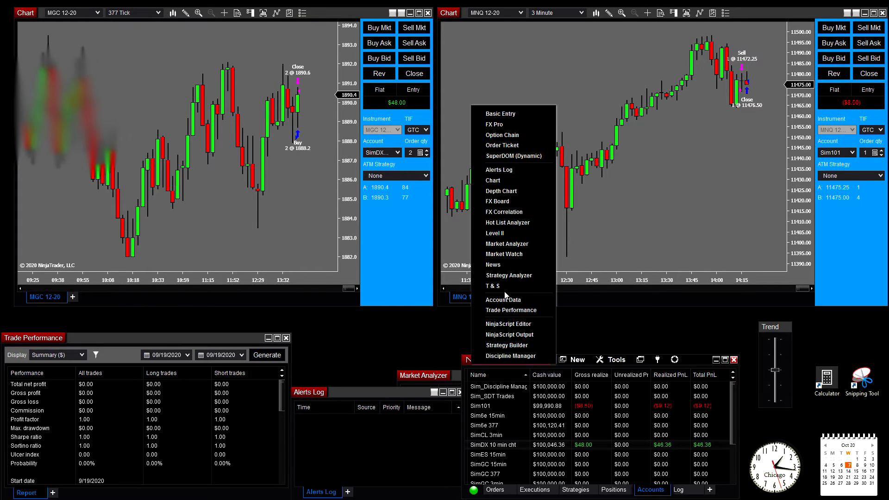
click(568, 360)
Open a full-screen Trade Performance report and show its account, instrument and template filters
click(570, 361)
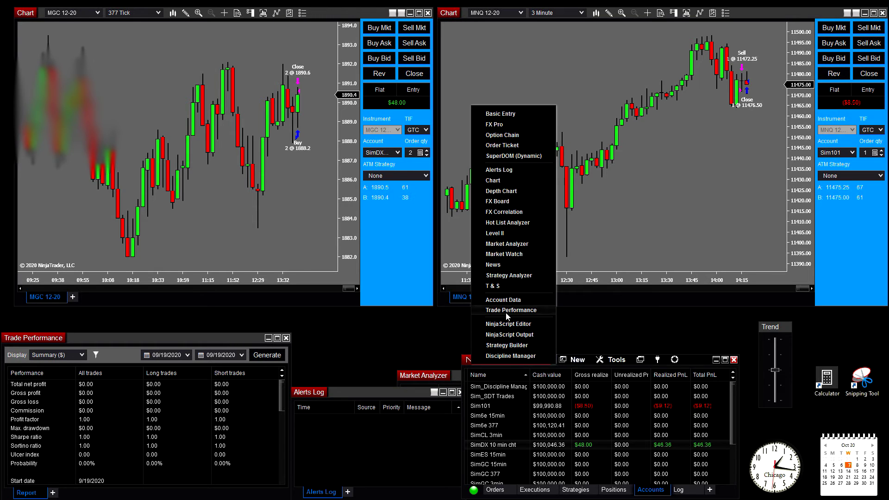
click(211, 342)
double_click(209, 338)
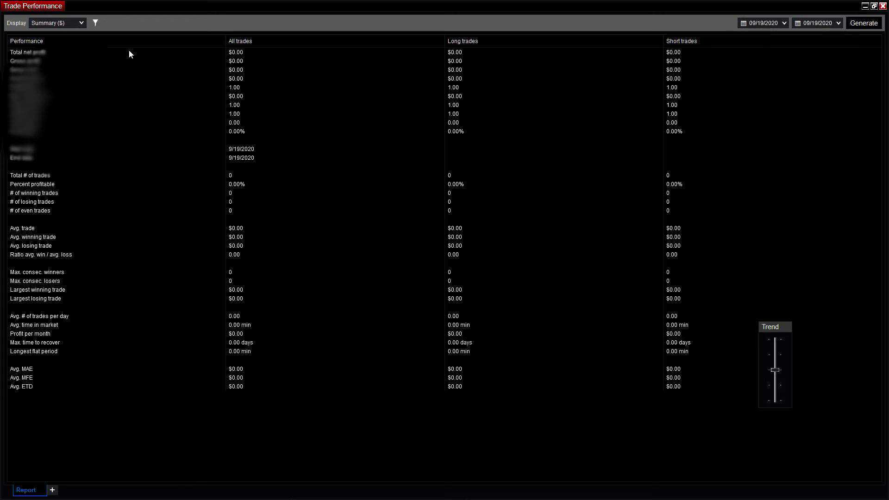
click(96, 22)
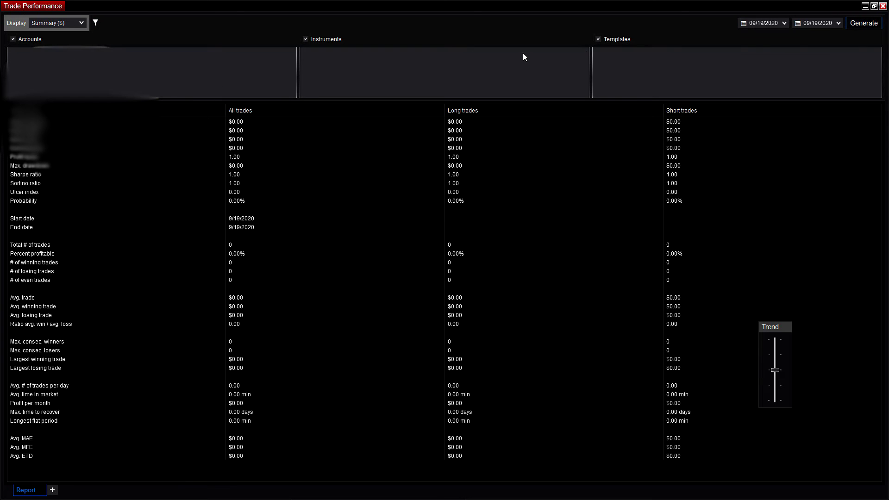
Limit the Accounts filter to Sim101 alone, enlarge the filter lists, and re-maximize the report
click(13, 39)
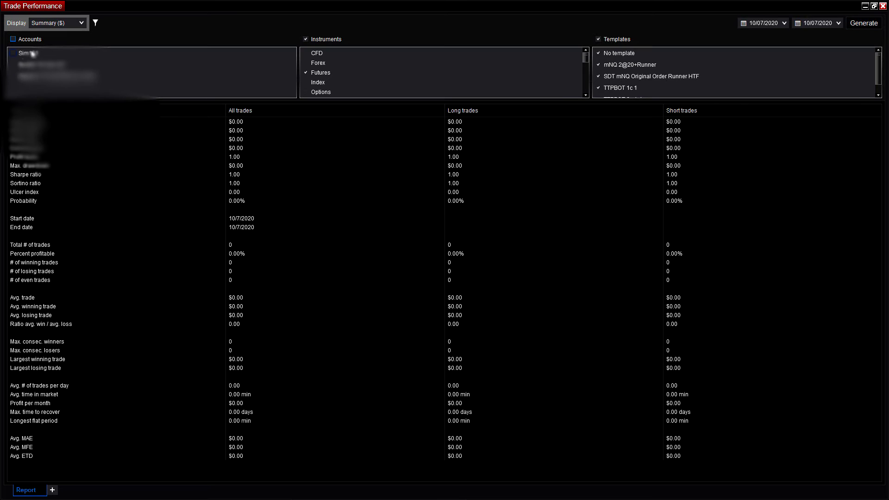
click(14, 52)
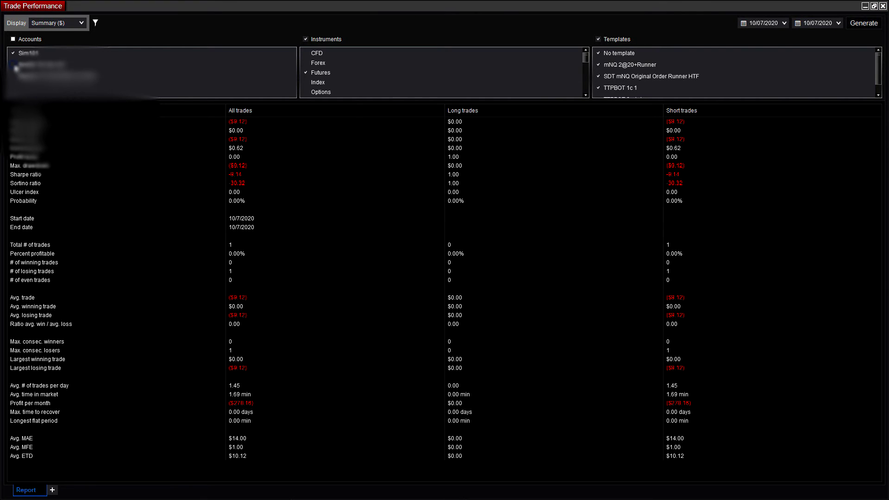
click(13, 65)
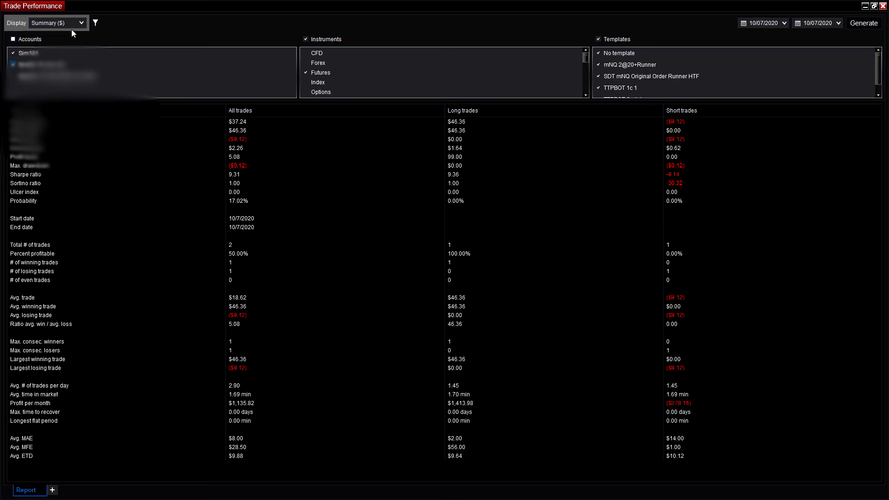
drag(383, 100, 379, 170)
click(14, 64)
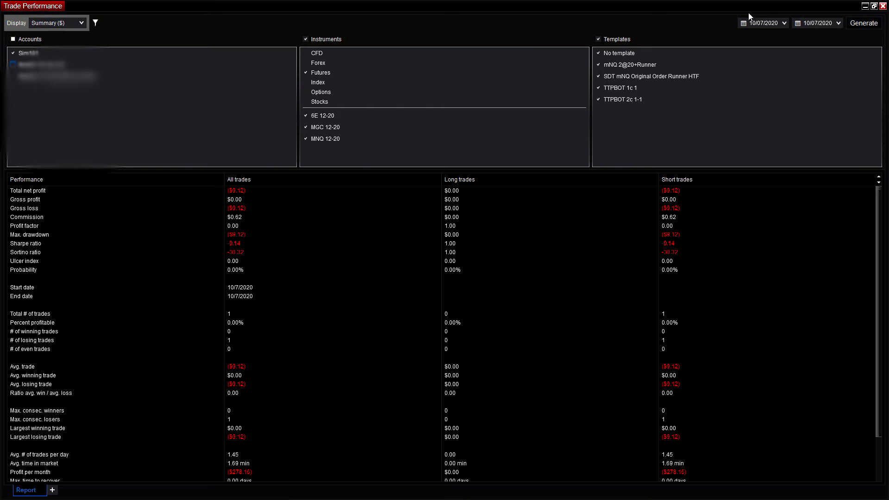
click(873, 6)
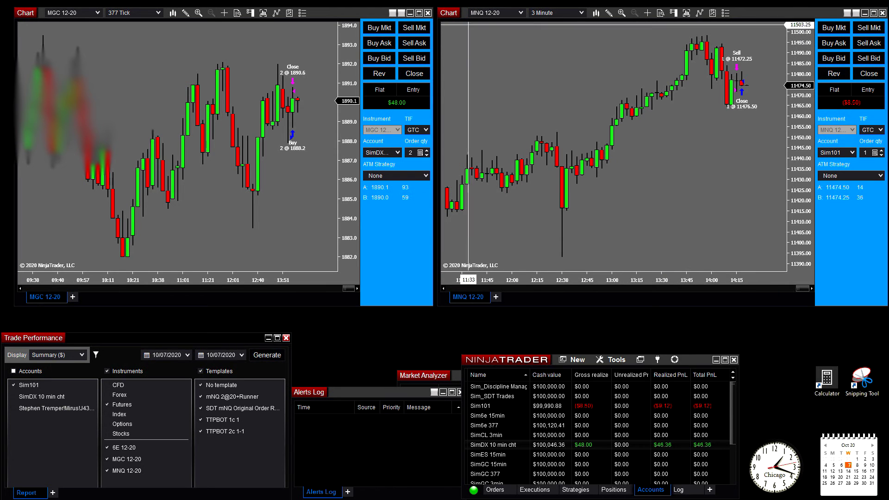
double_click(225, 340)
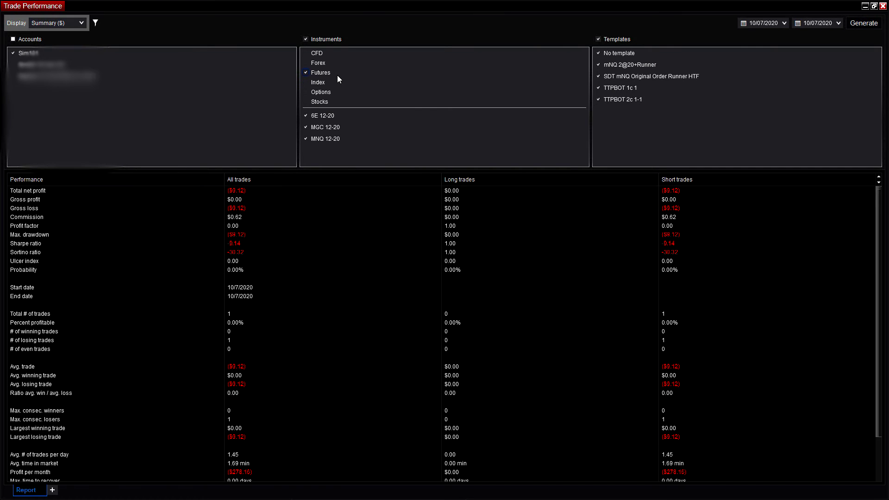
Toggle the 6E, MGC and MNQ 12-20 instrument filters and switch the account from Sim101 to SimDX 10 min cht
click(308, 116)
click(306, 140)
click(307, 130)
click(13, 64)
click(13, 53)
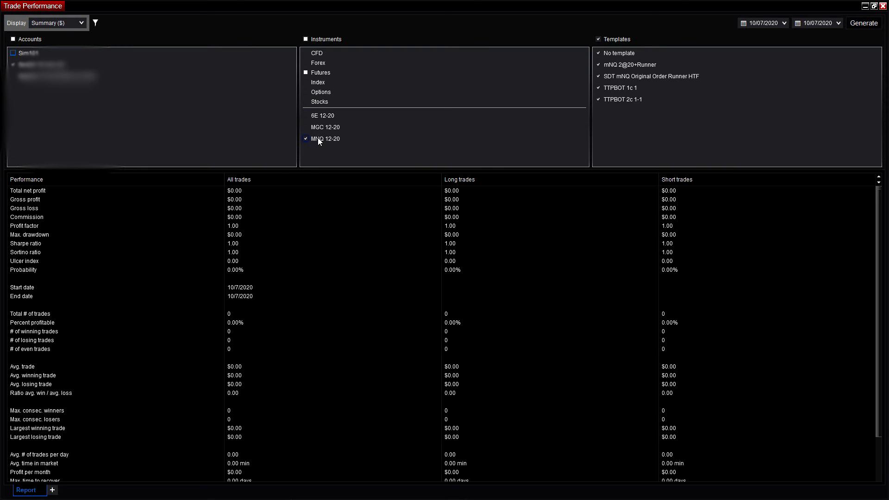
click(305, 137)
click(306, 118)
click(307, 127)
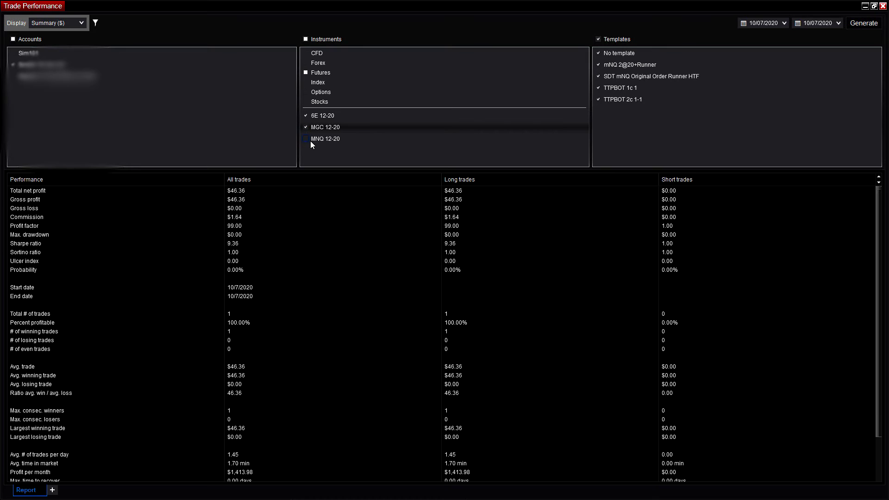
click(306, 138)
Re-check the account, exclude 6E 12-20, and return the report to normal size
click(13, 65)
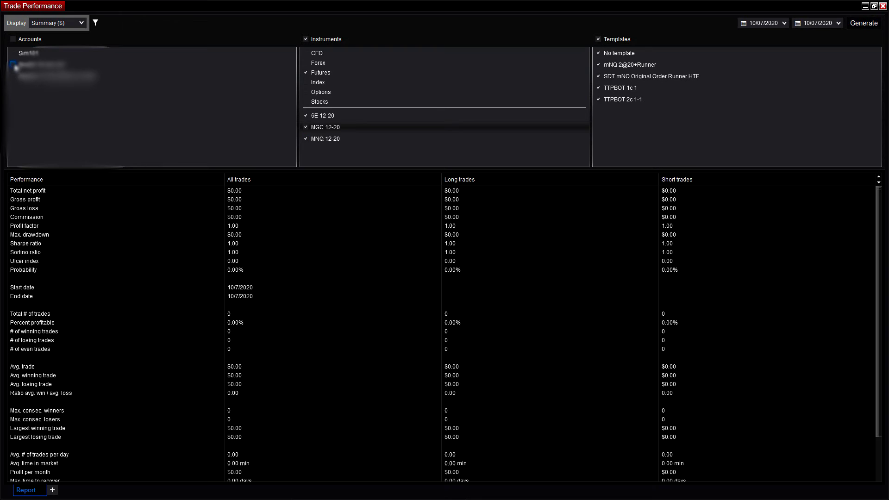
click(12, 65)
click(305, 115)
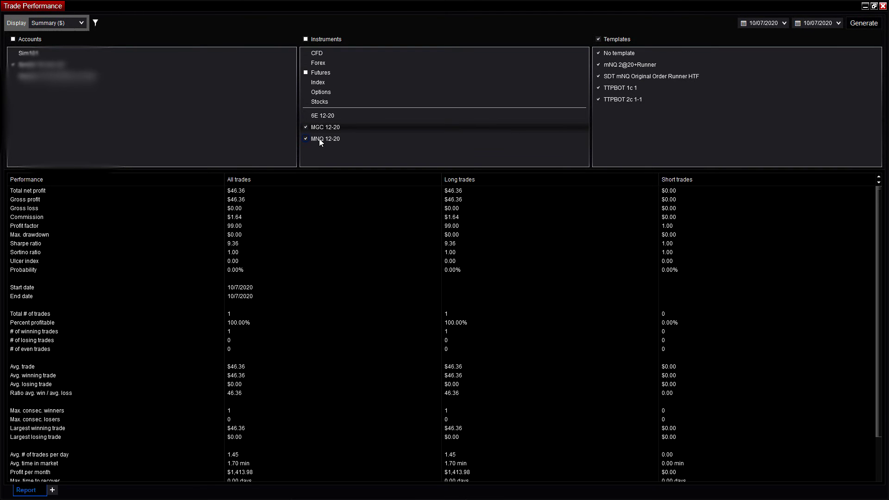
click(873, 6)
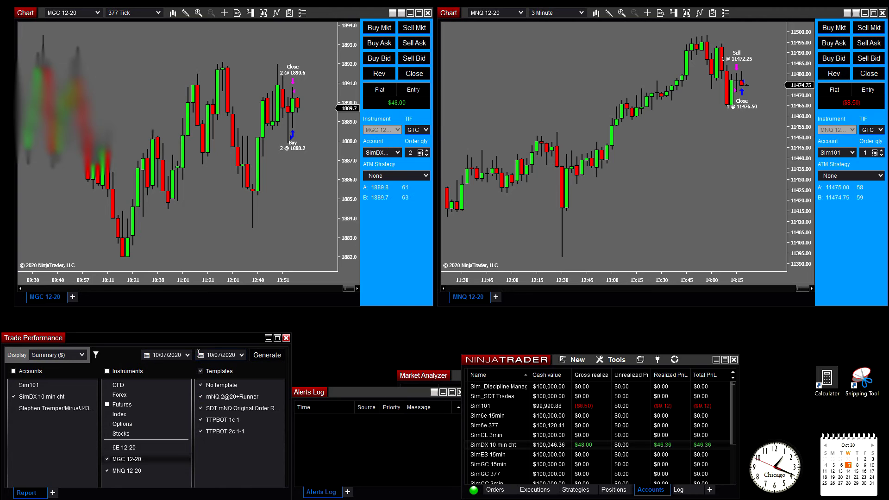
double_click(209, 338)
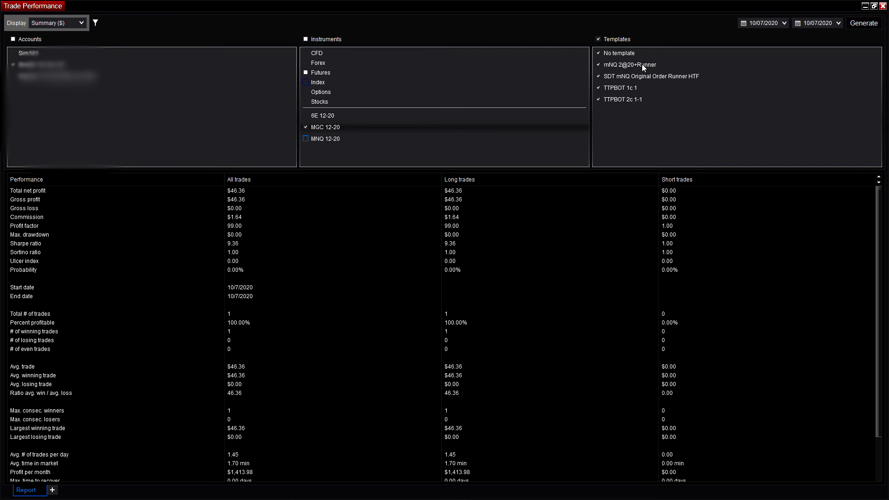
click(873, 6)
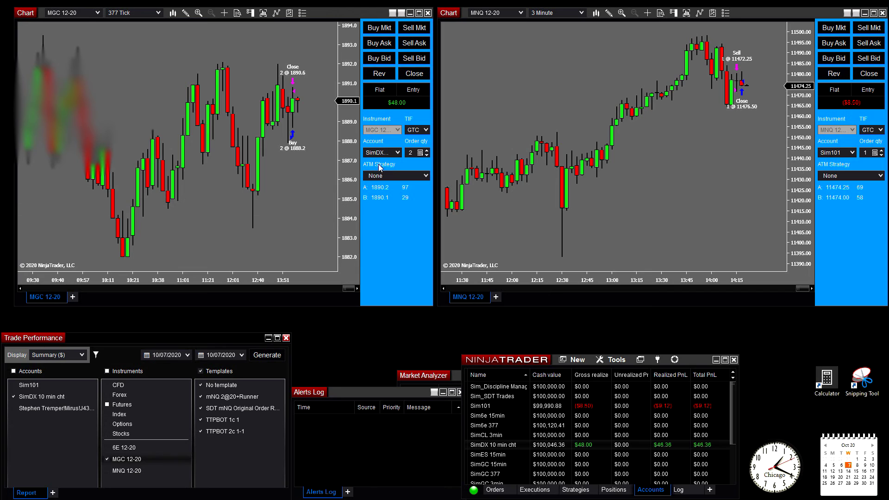
Define a custom MGC ATM strategy with quantity 1, stop loss 10 and profit target 10
click(422, 177)
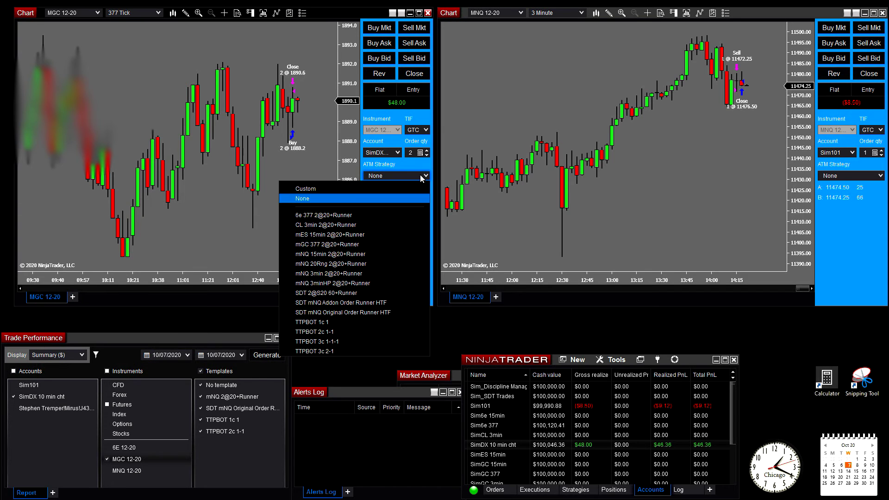
click(321, 188)
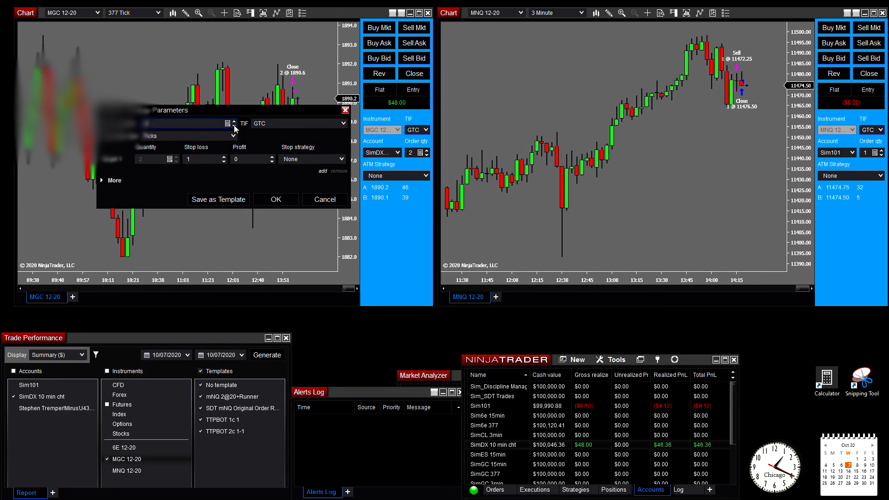
click(234, 126)
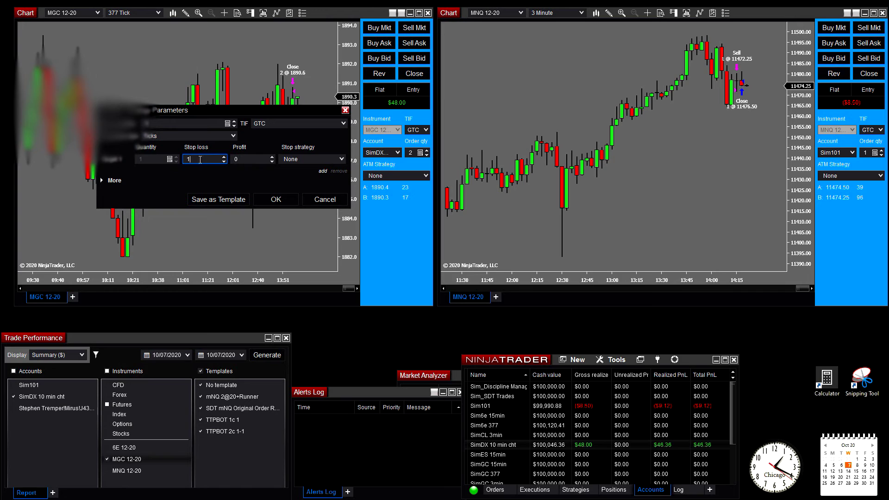
click(209, 160)
text(10)
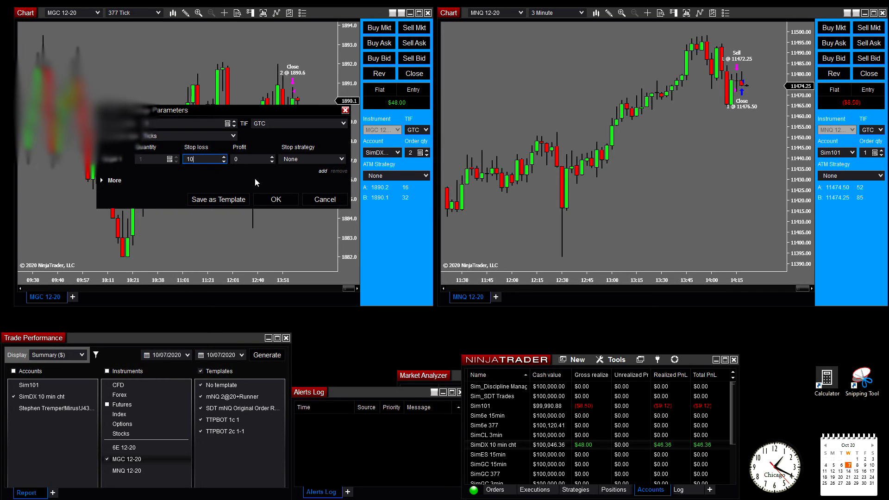
key(Tab)
text(10)
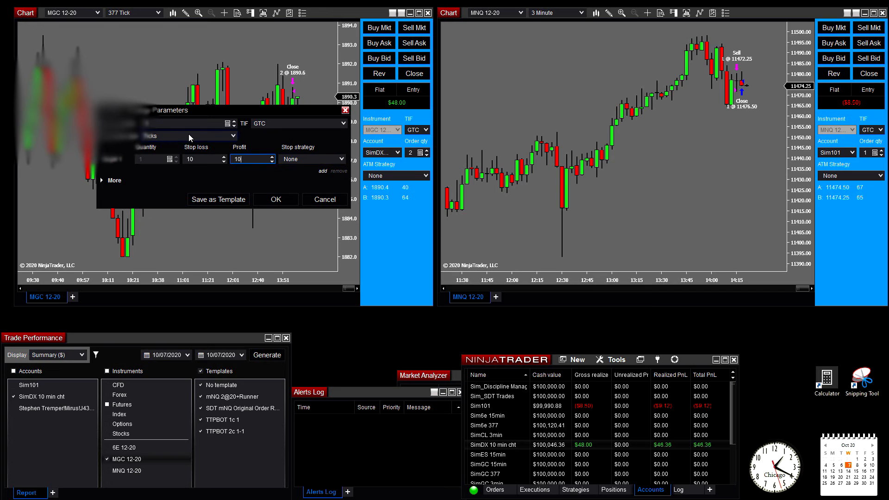
Save these brackets as template 'THIS IS A TEST TEMP' and apply it
click(222, 202)
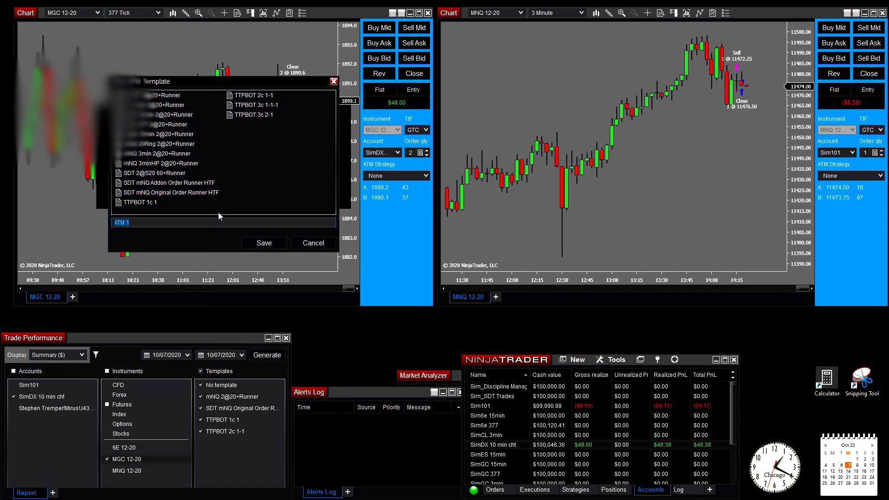
text(THIS IS A TEST TEMP)
click(262, 243)
click(319, 201)
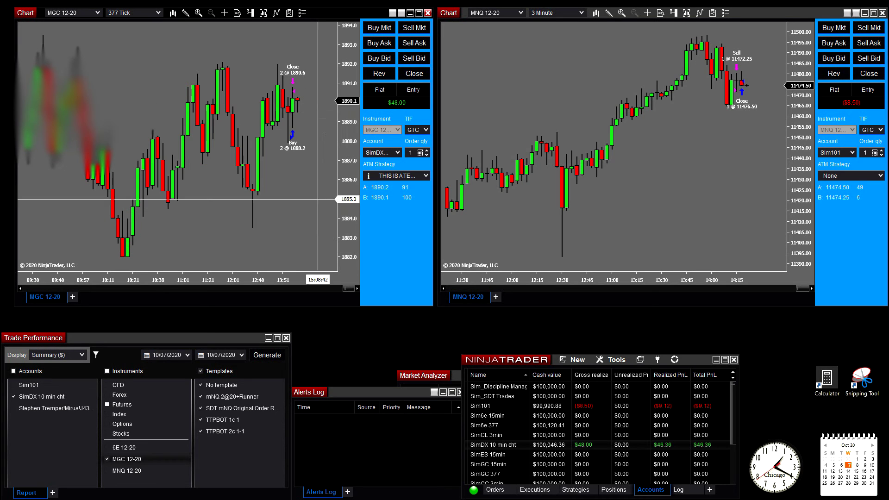
click(427, 176)
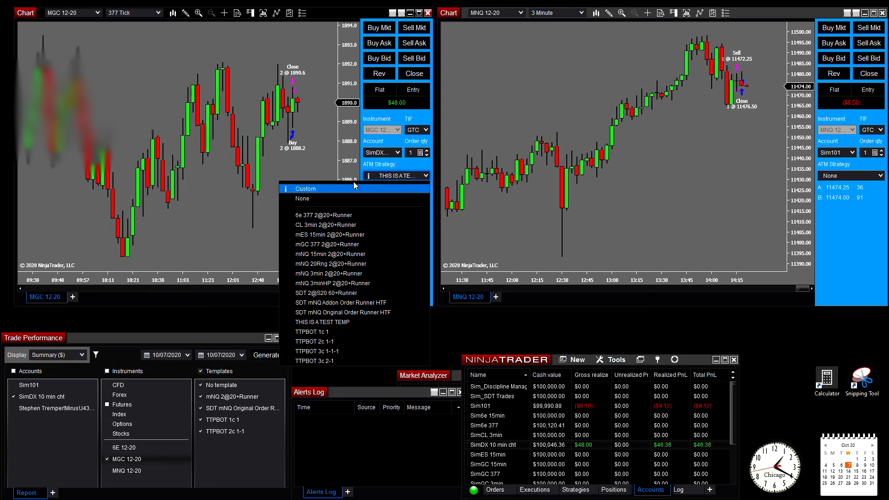
Buy one MGC with THIS IS A TEST TEMP, lower the stop near 1887.4, push the trend up, then maximize the report
click(335, 323)
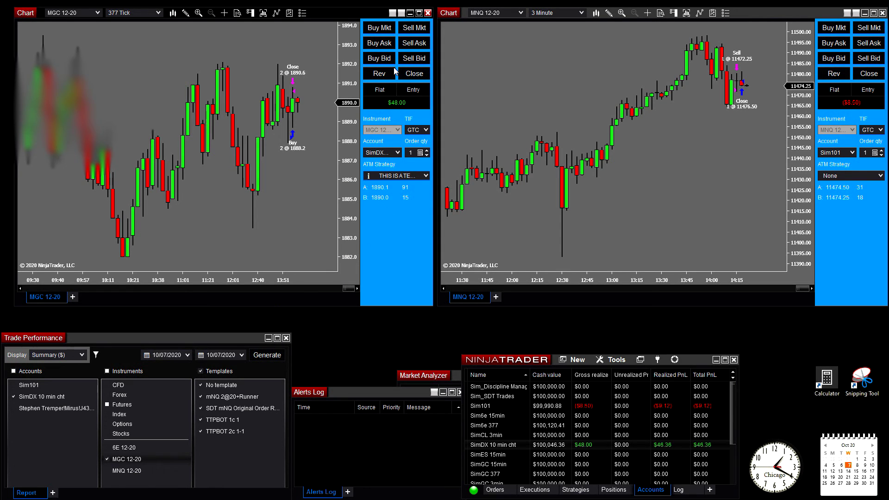
click(381, 28)
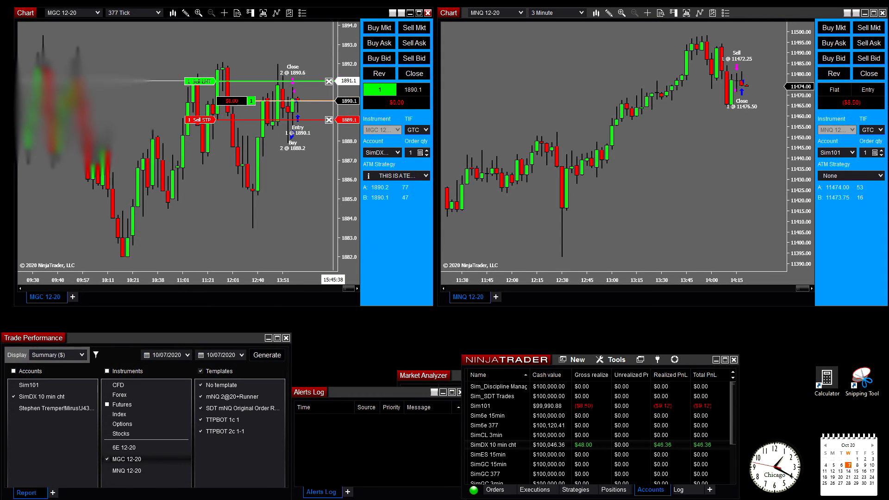
drag(306, 155, 307, 153)
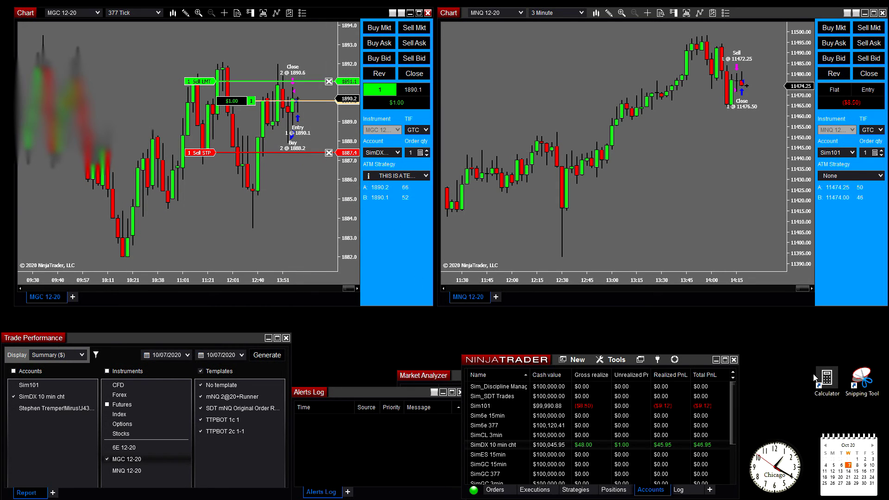
mouse_move(778, 314)
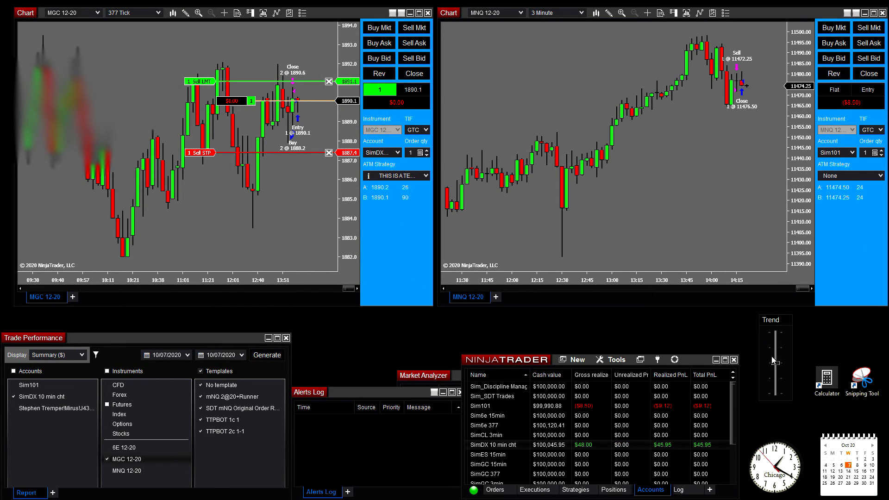
drag(775, 364, 775, 332)
drag(776, 332, 775, 363)
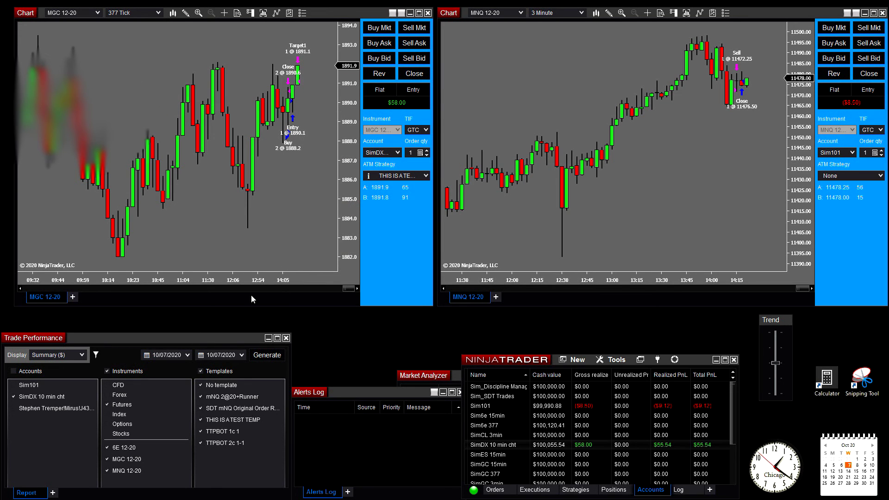
double_click(207, 340)
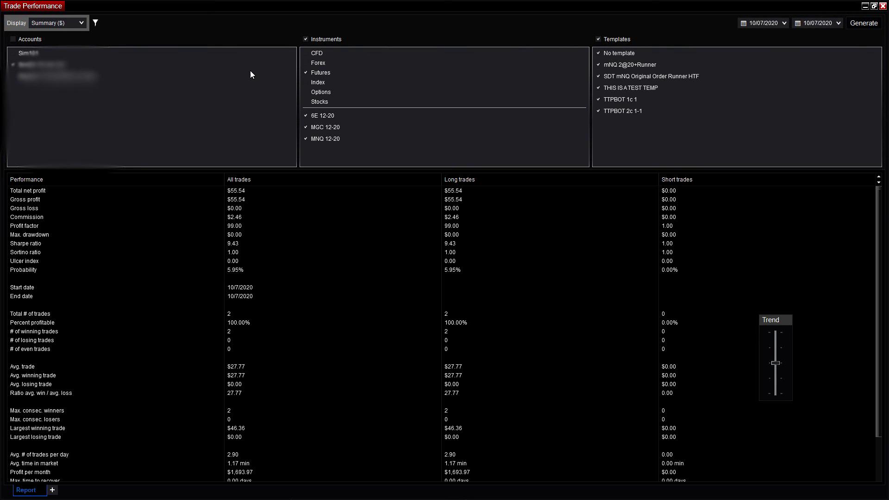
Reset the instrument filter to all, then exclude 6E 12-20 from the report
click(305, 39)
click(306, 39)
click(305, 115)
Restrict the Templates filter to THIS IS A TEST TEMP only, then bring the contact PDF into view
click(598, 39)
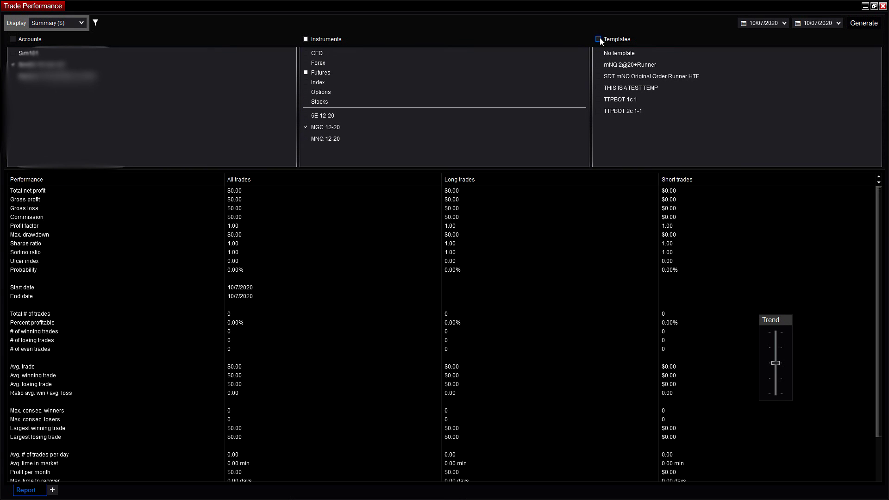
click(598, 53)
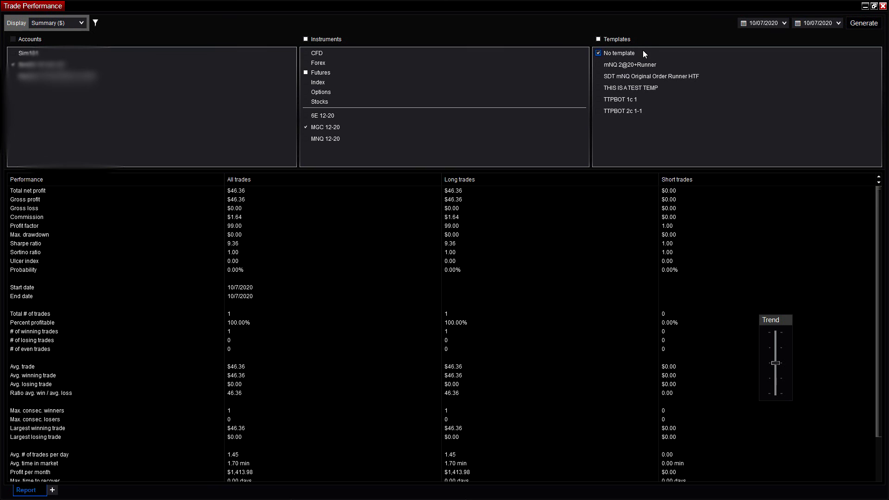
click(598, 87)
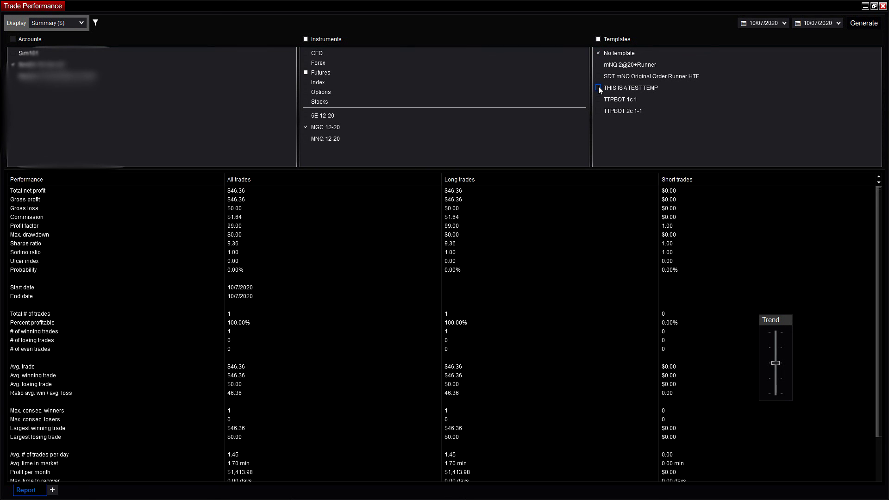
click(598, 53)
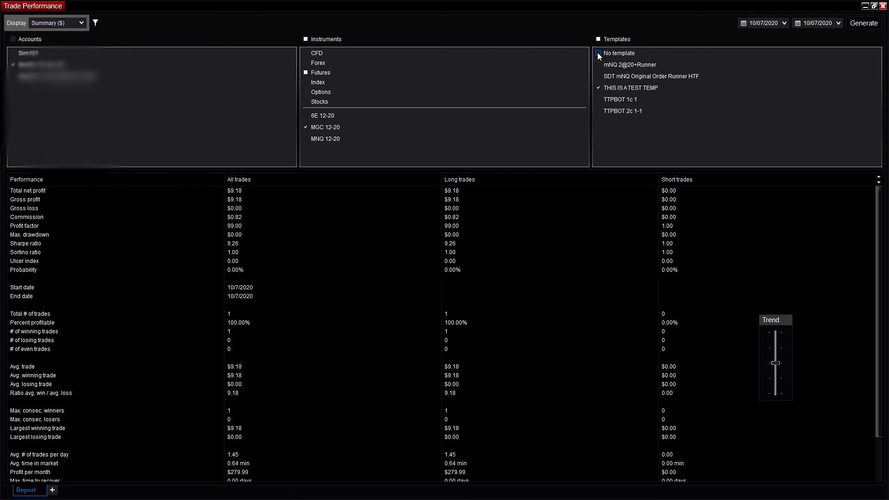
click(598, 40)
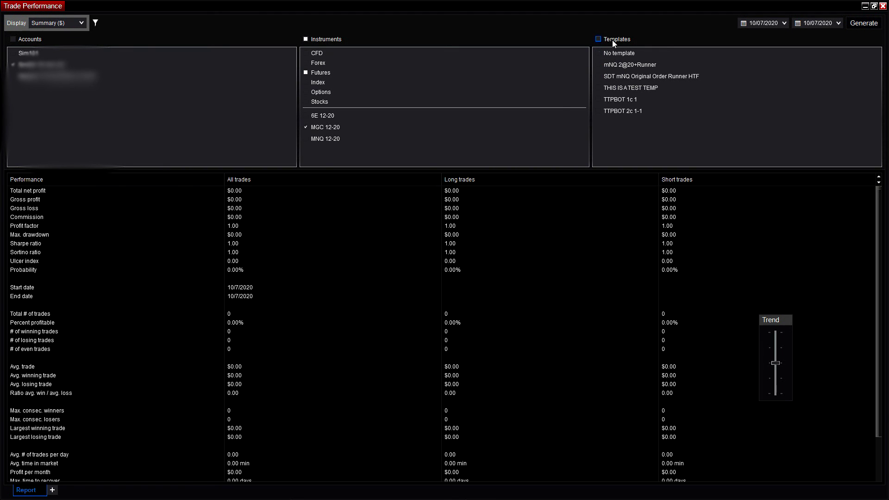
click(612, 40)
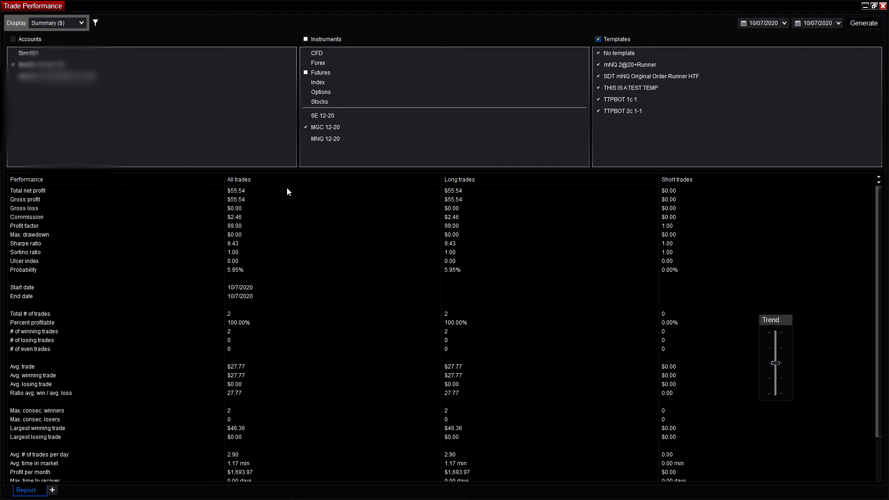
click(599, 40)
click(599, 88)
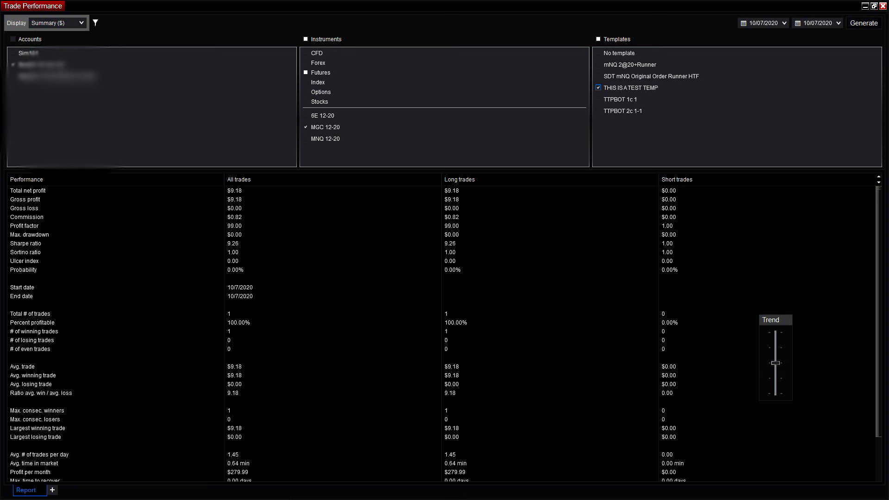
drag(888, 46, 574, 29)
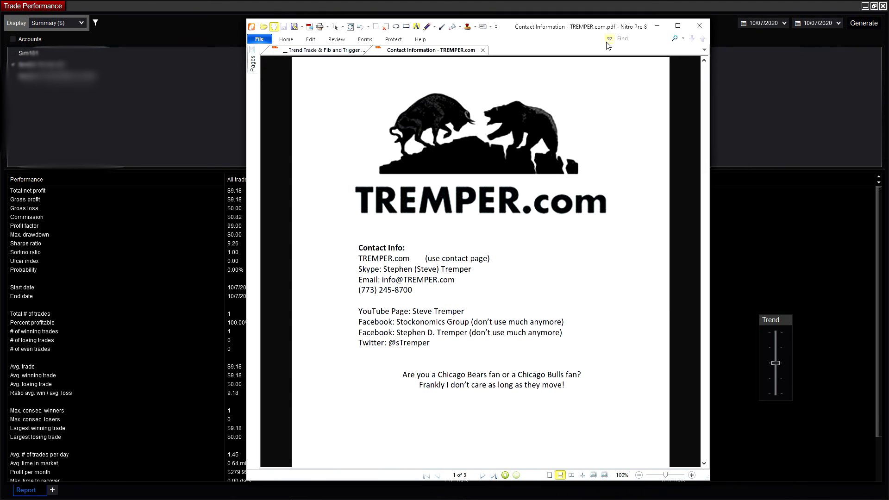